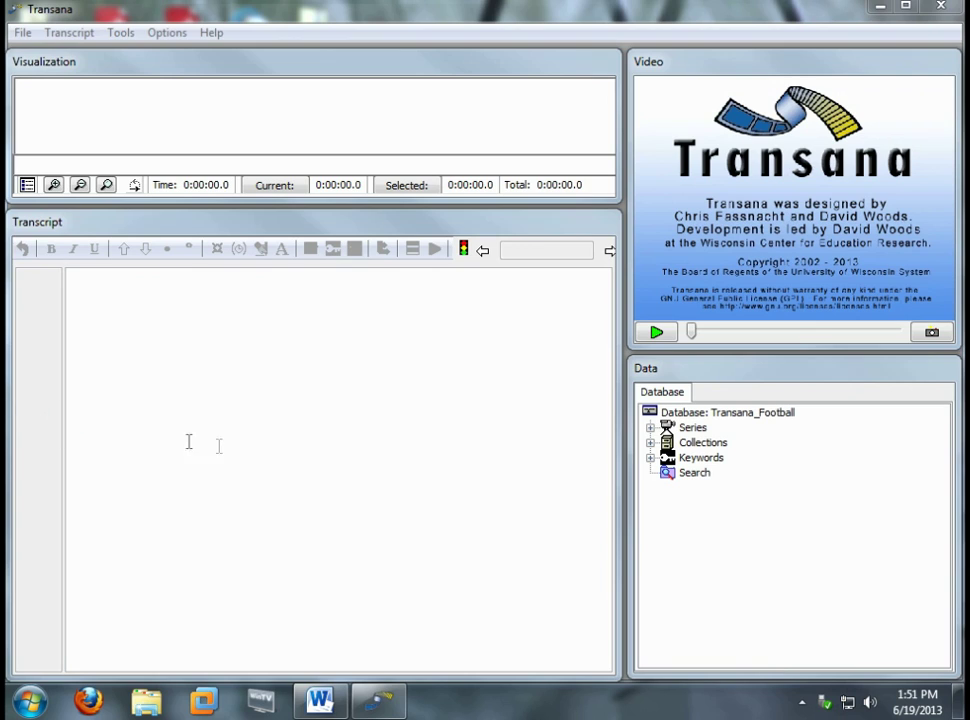
Open the Regent Gold 20120929 transcript of the episode with the same name in the 2012 series
left_click(650, 427)
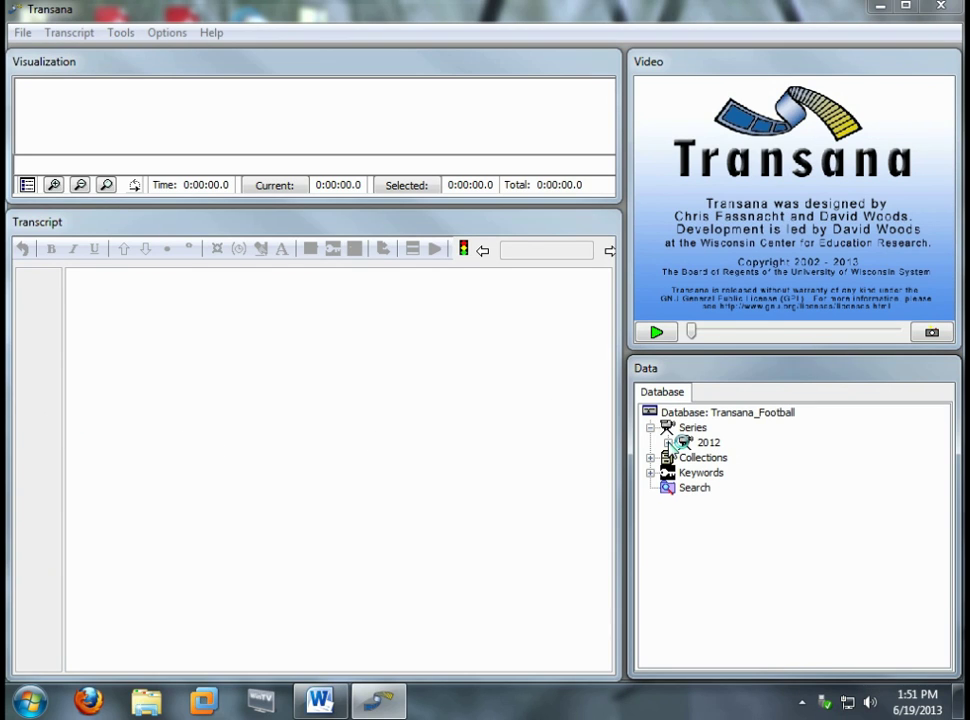
left_click(668, 443)
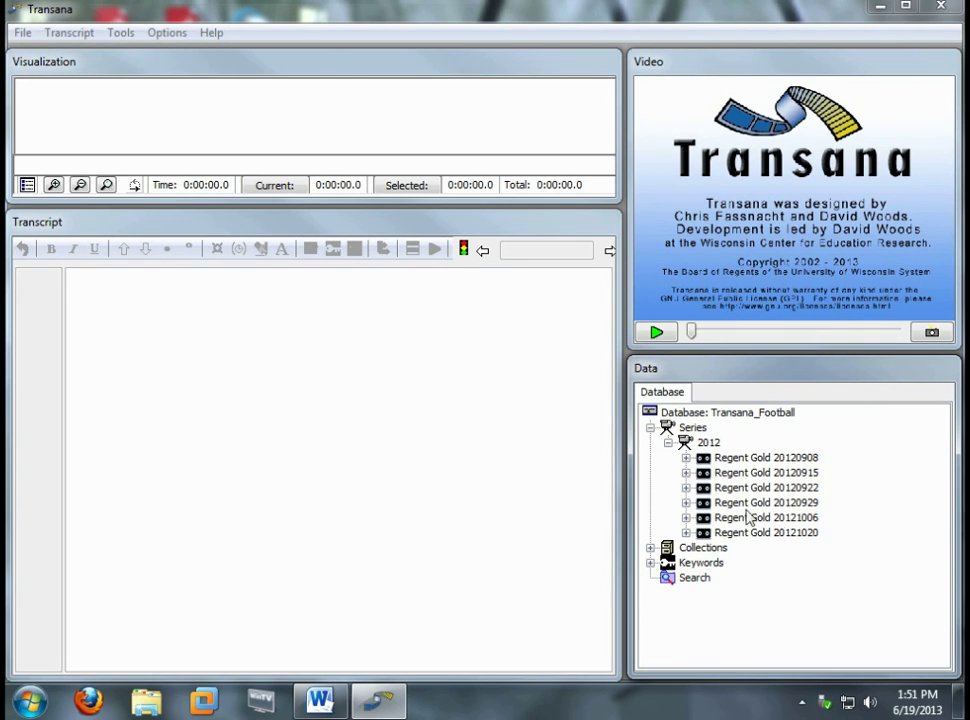
left_click(686, 503)
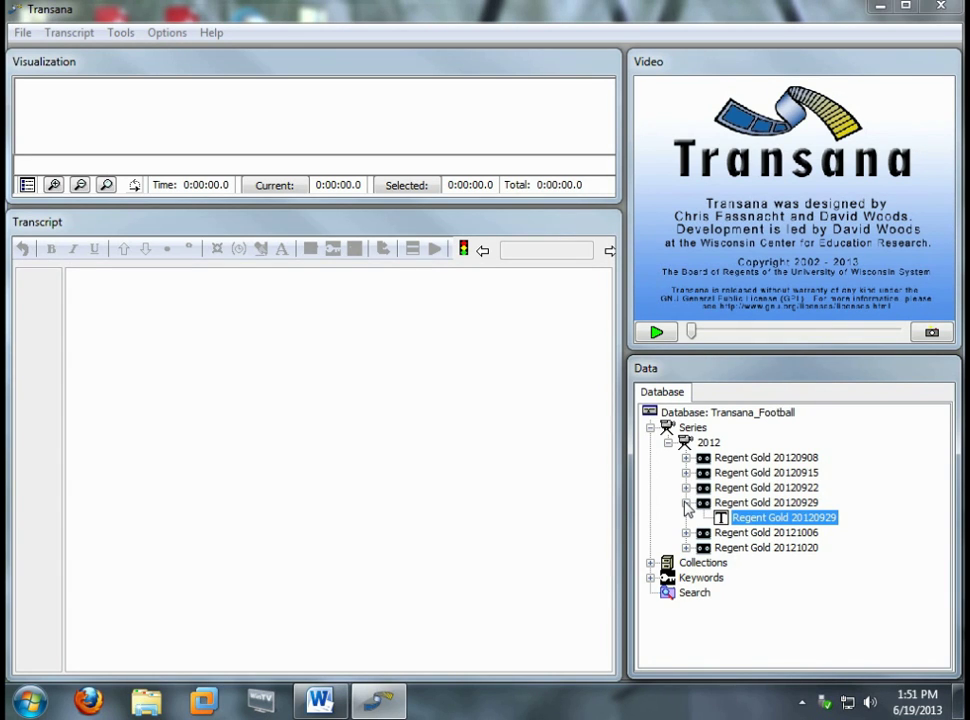
double_click(820, 520)
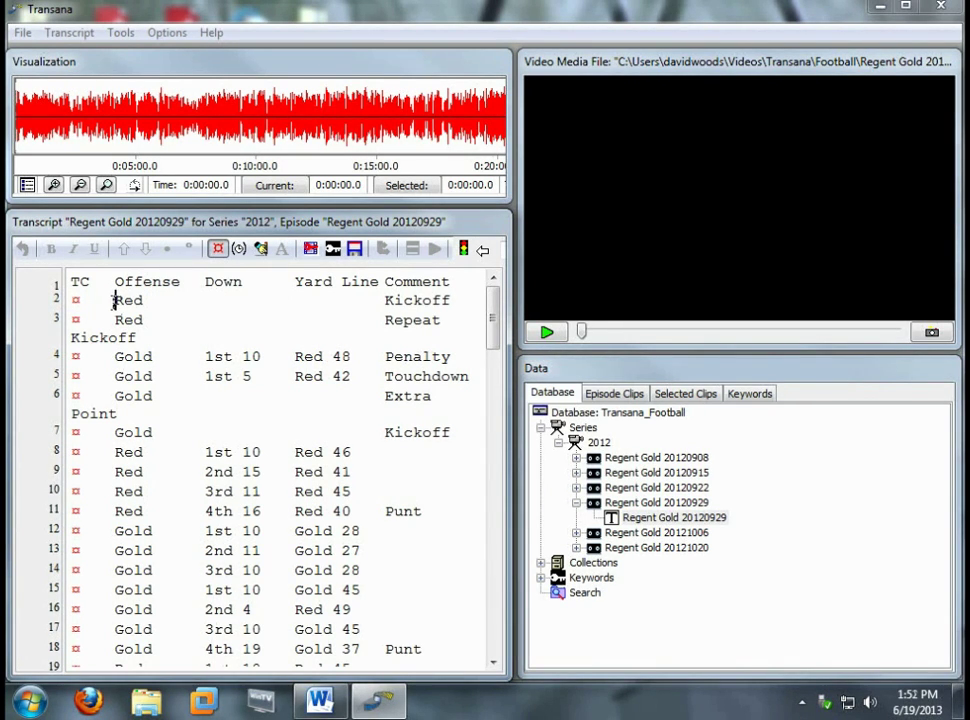
Highlight sample Offense, Down, Yard Line and Comment entries in the transcript and play the video from line 5's time code
left_click_drag(113, 300, 148, 301)
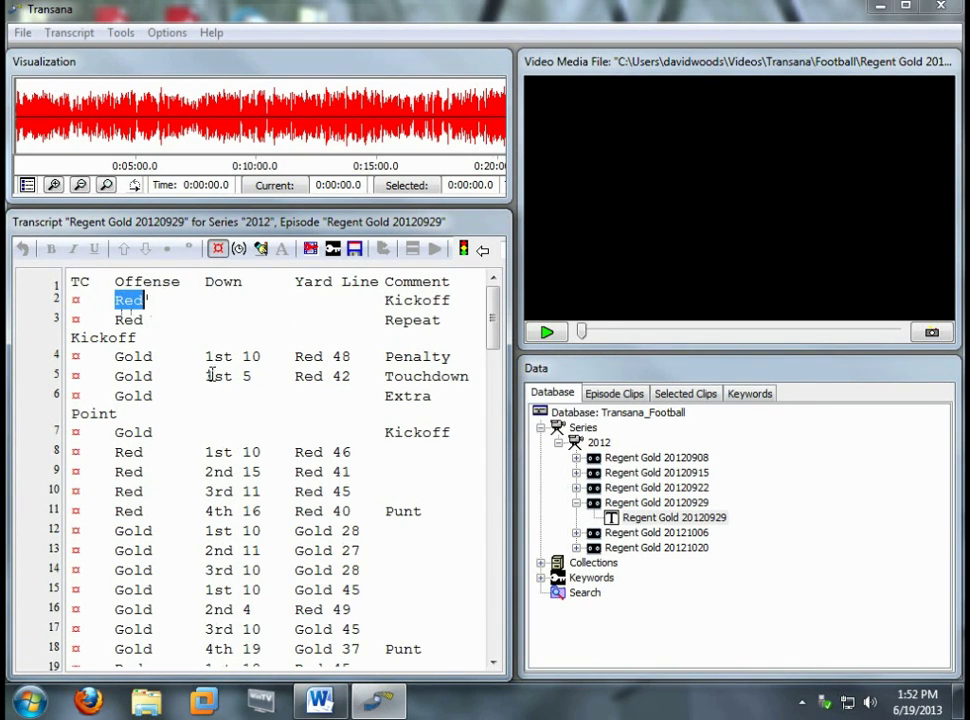
left_click_drag(206, 357, 264, 356)
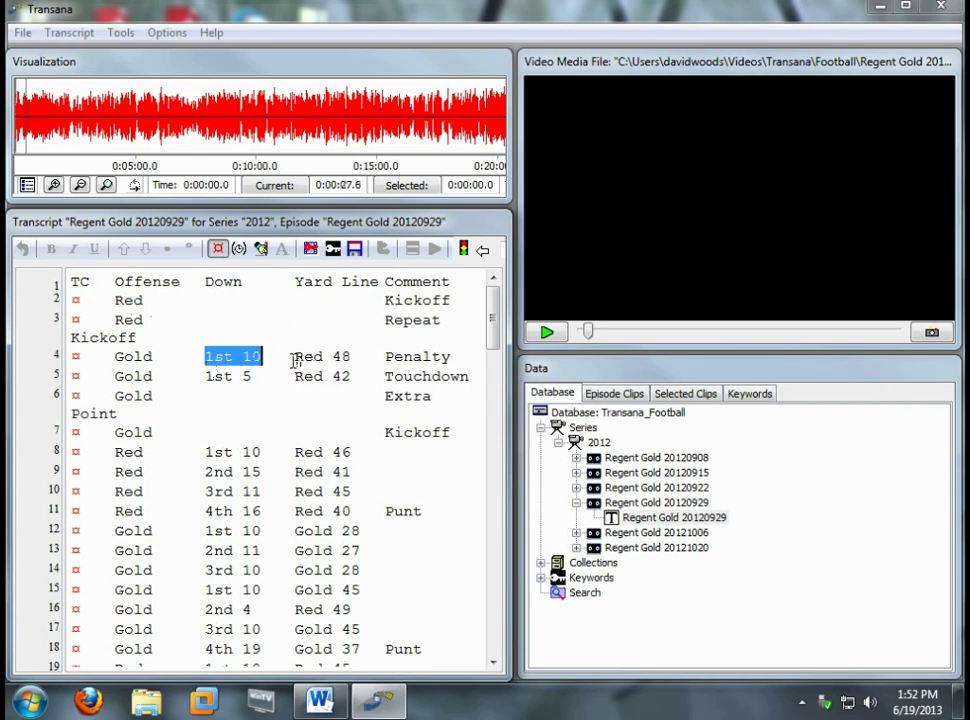
left_click_drag(296, 452, 354, 453)
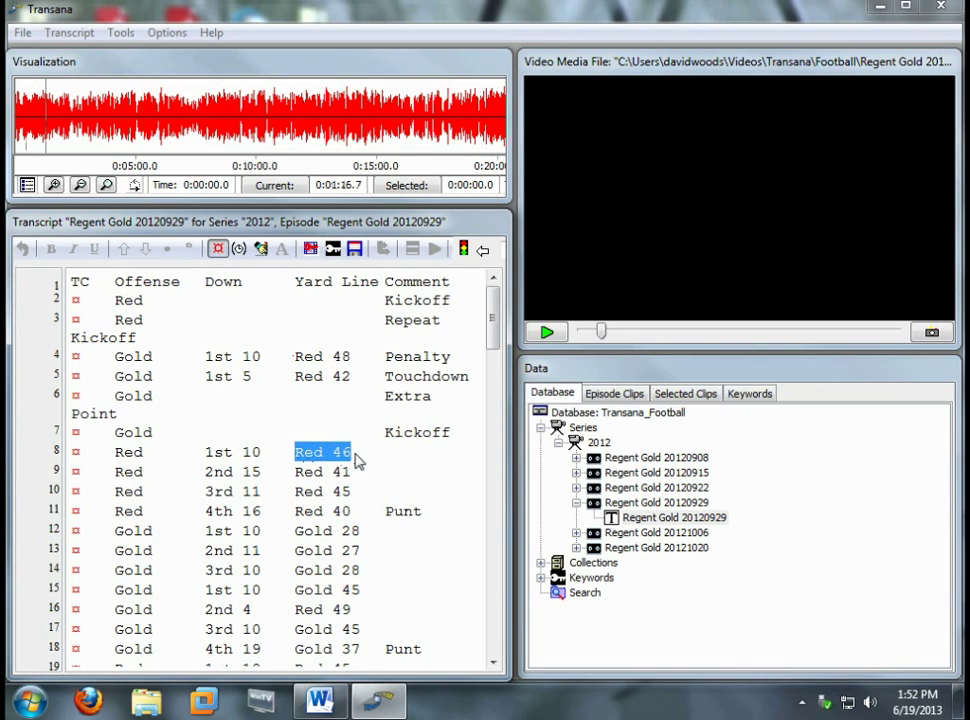
left_click_drag(385, 432, 463, 437)
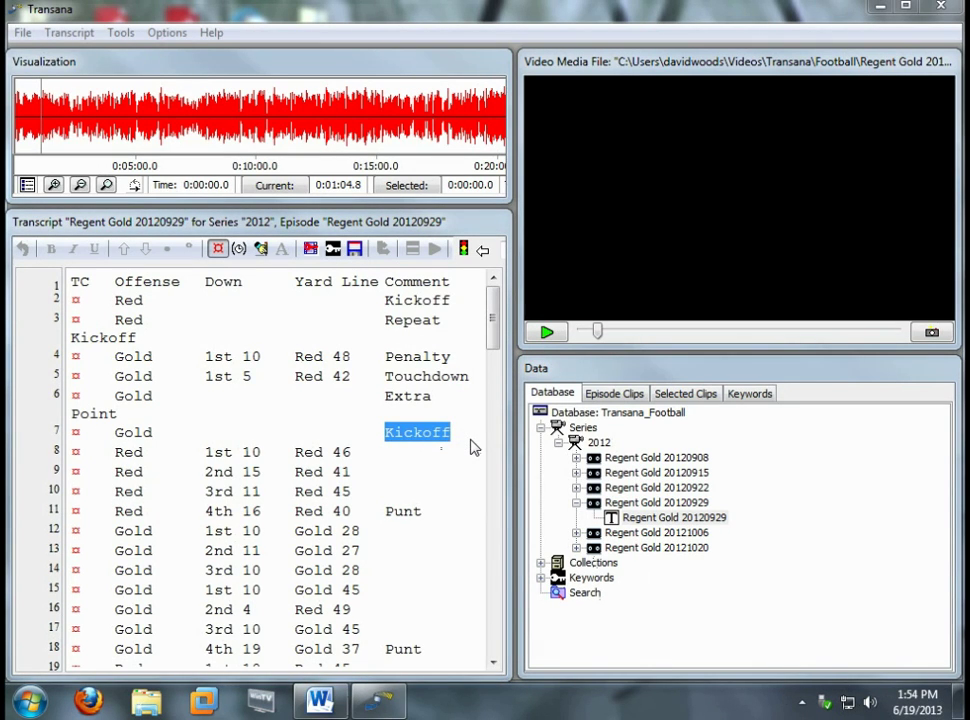
left_click(77, 377)
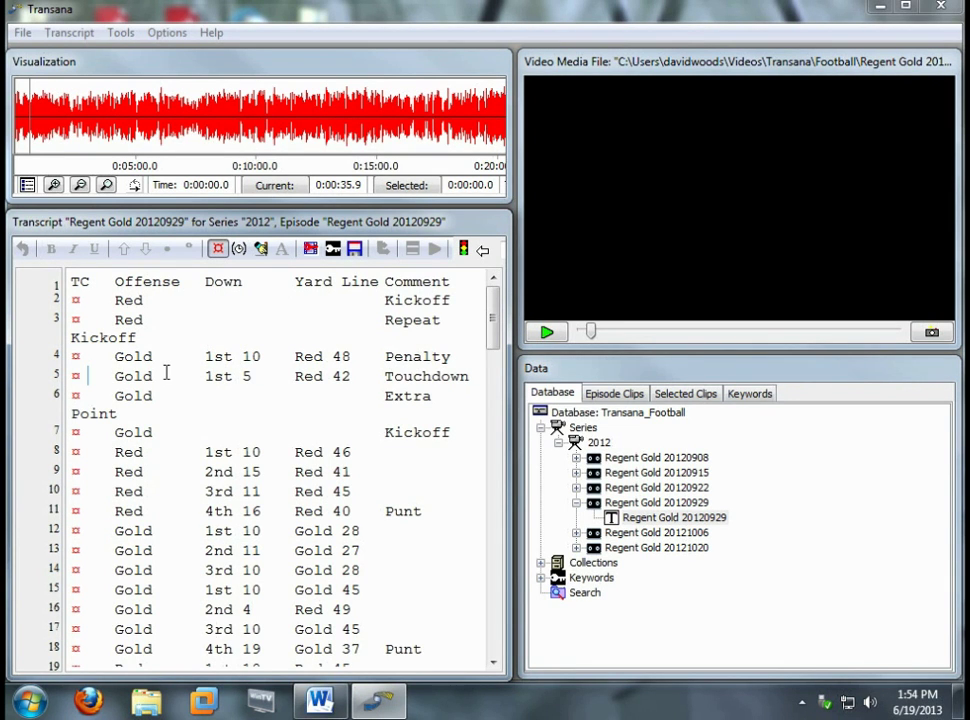
key("ctrl+s")
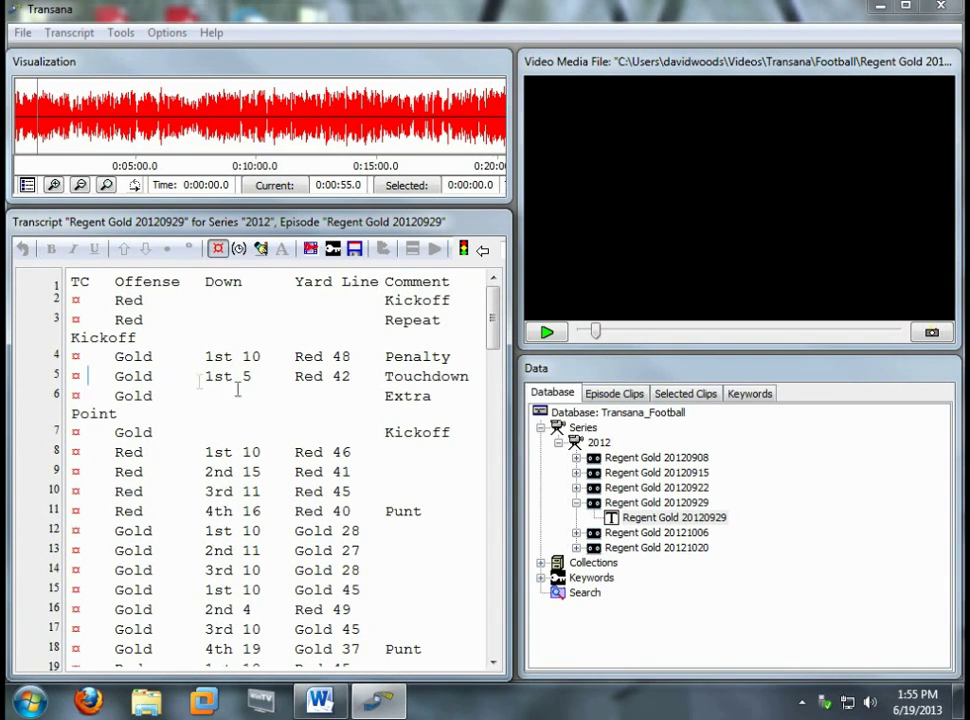
Collapse the Series branch and expand Keywords with all its groups, from 0 Game through 6 Yards Gained
left_click(541, 427)
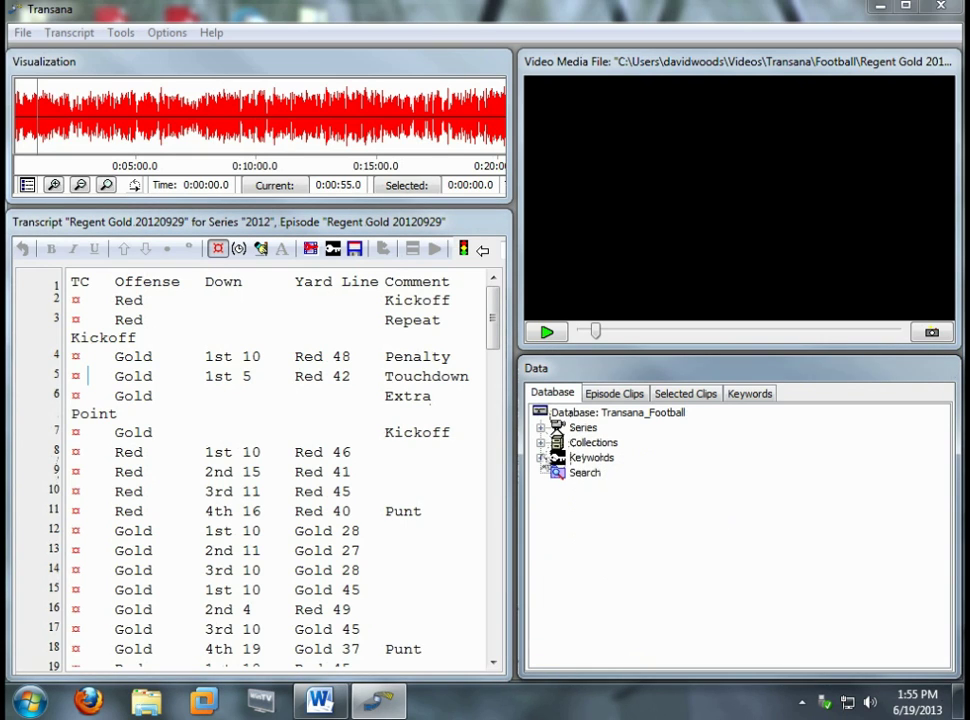
left_click(541, 458)
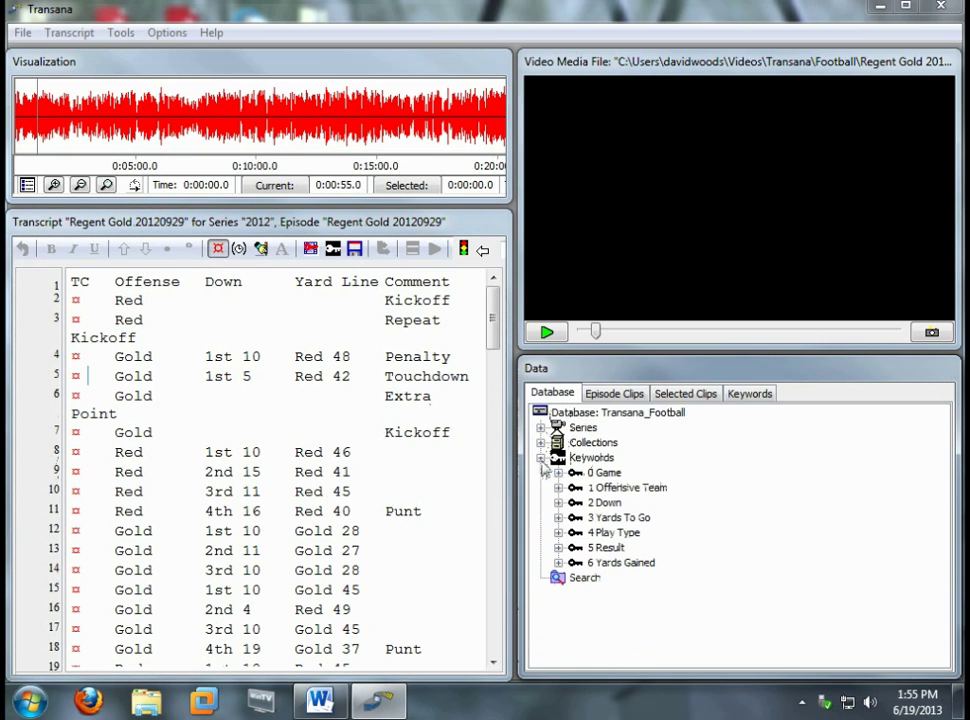
left_click(558, 562)
scroll(578, 465, "up", 3)
left_click(558, 489)
scroll(560, 490, "up", 3)
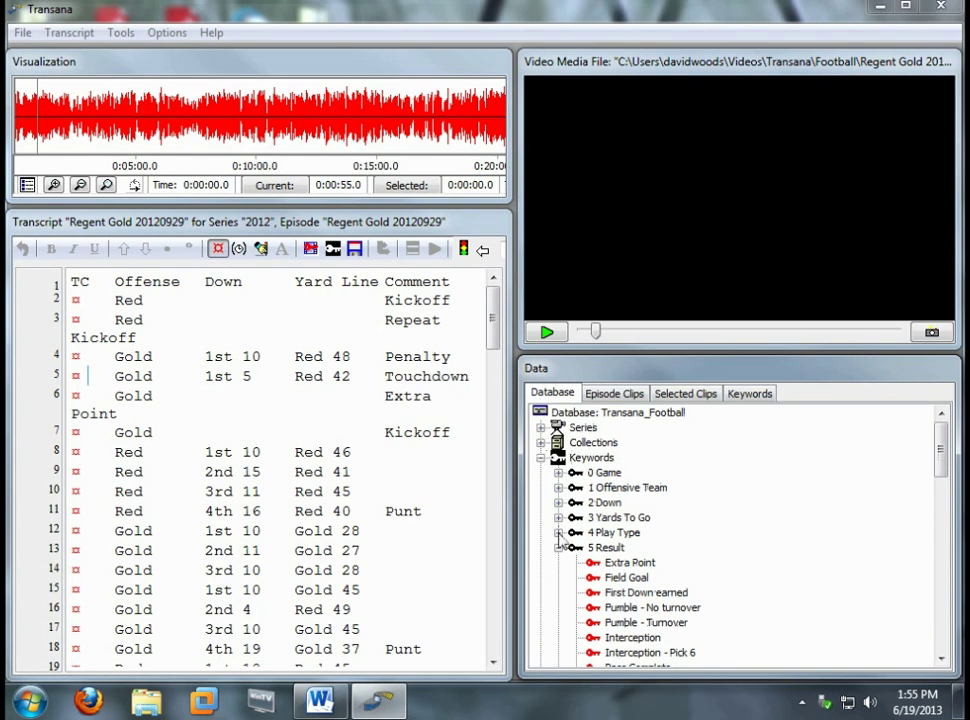
left_click(558, 532)
left_click(558, 472)
scroll(559, 465, "up", 3)
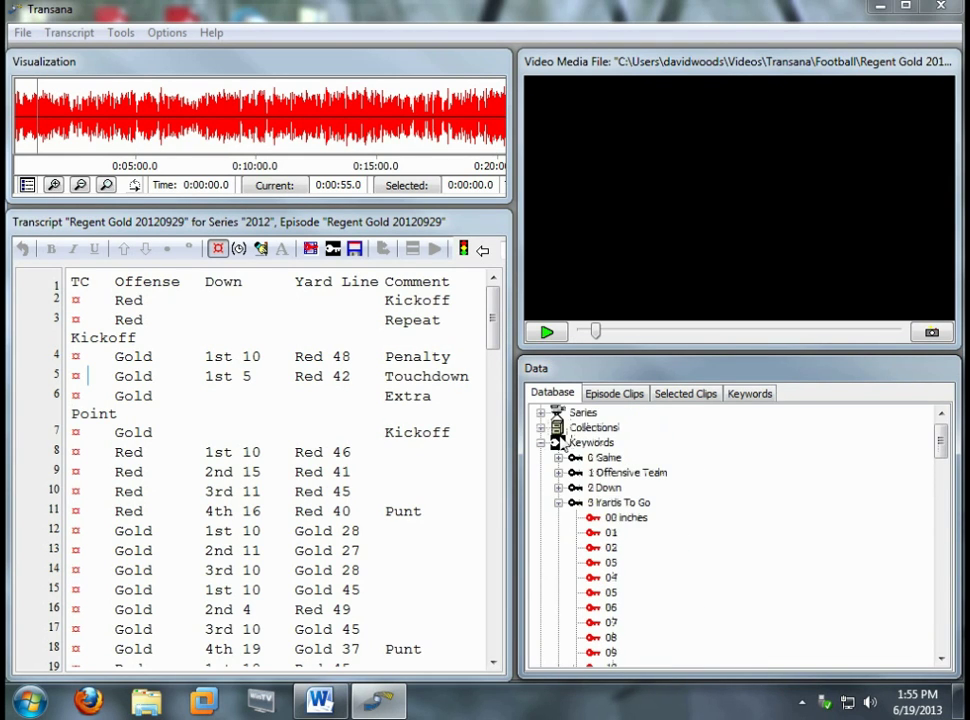
left_click(558, 487)
left_click(558, 472)
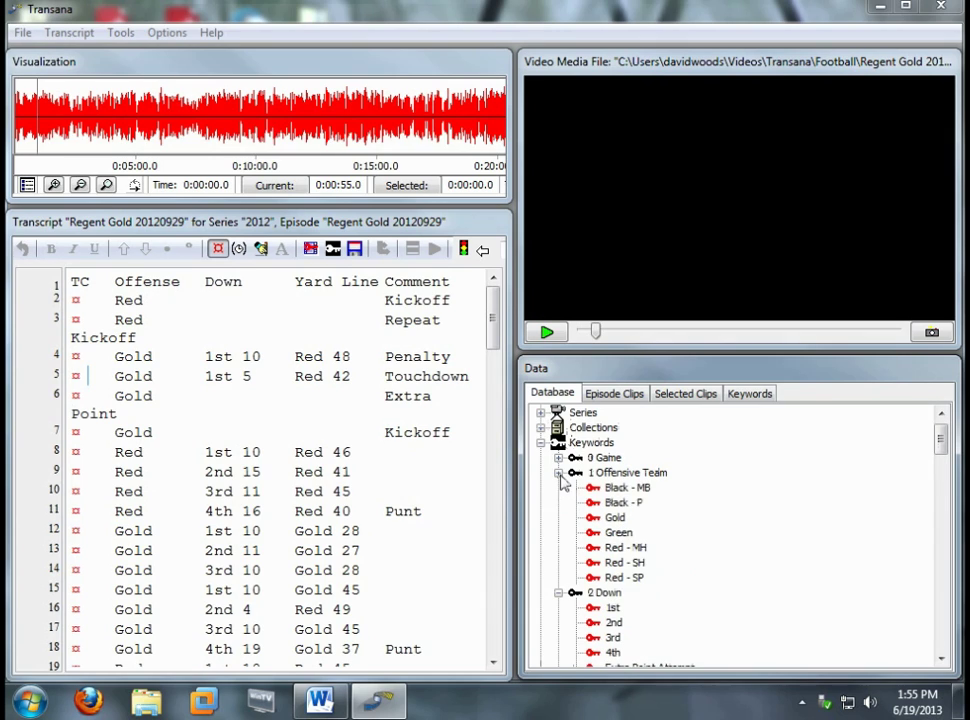
left_click(558, 457)
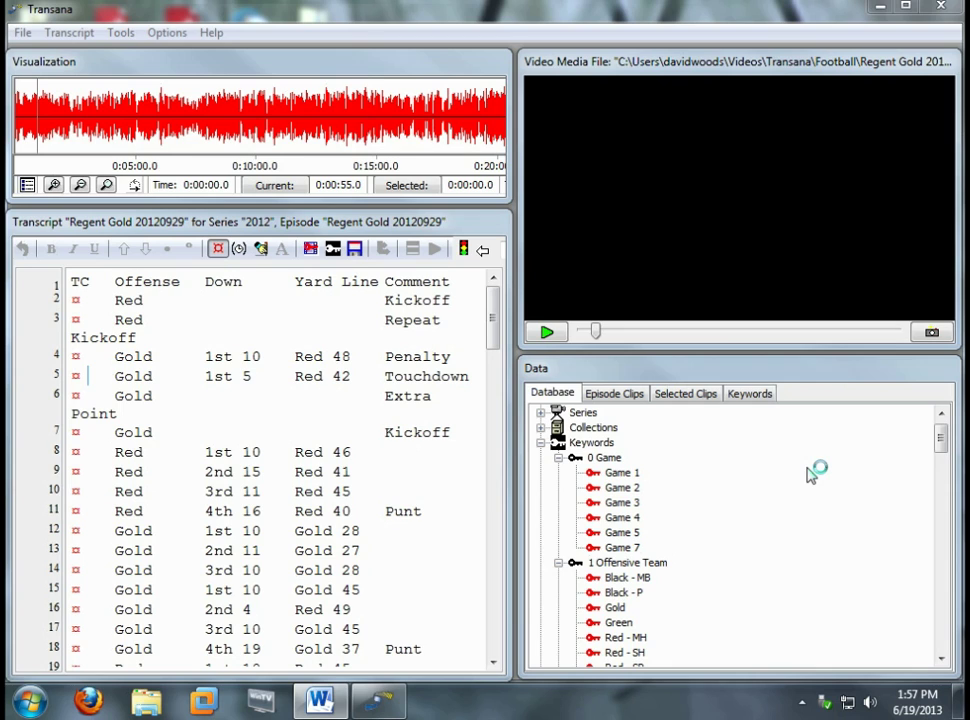
Review the keywords in the Down, Yards To Go, Play Type, Result and Yards Gained groups
left_click(941, 659)
left_click_drag(941, 659, 941, 659)
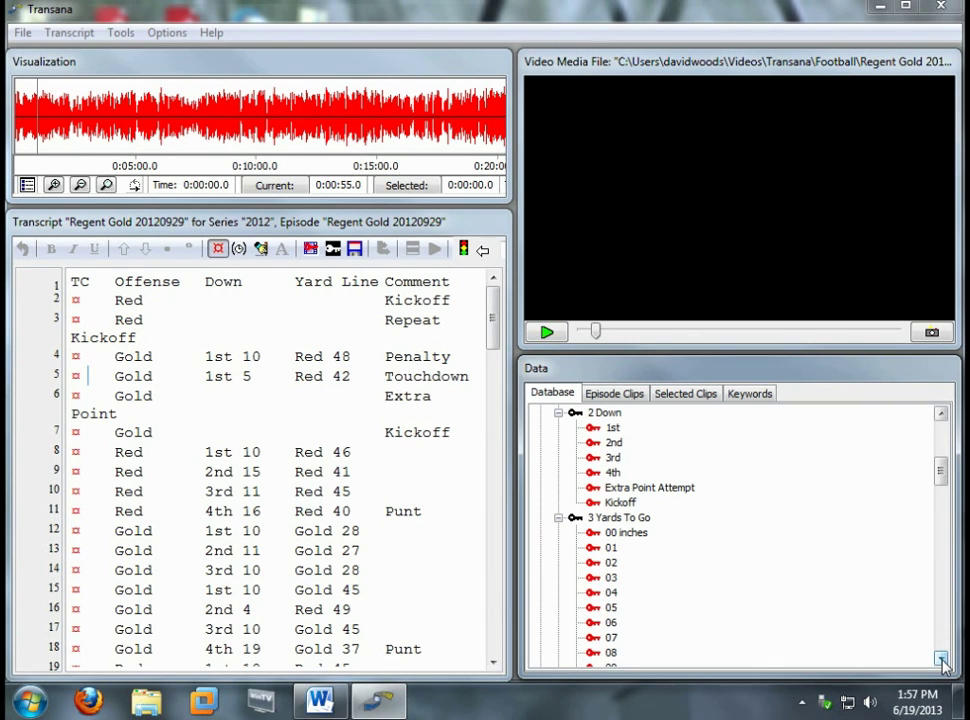
left_click(941, 660)
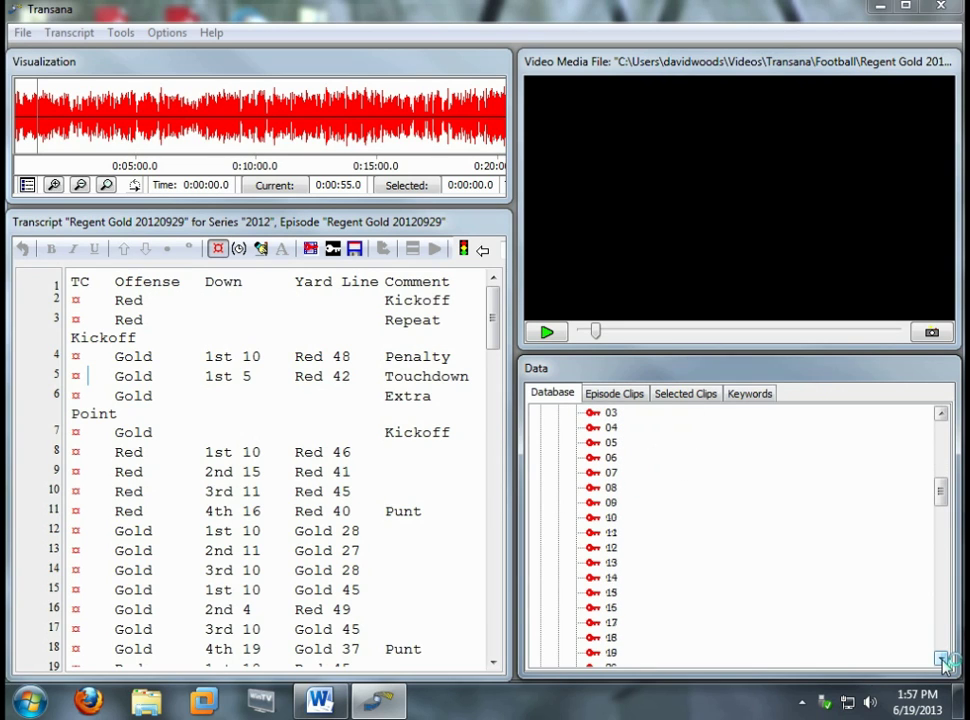
left_click_drag(941, 660, 941, 660)
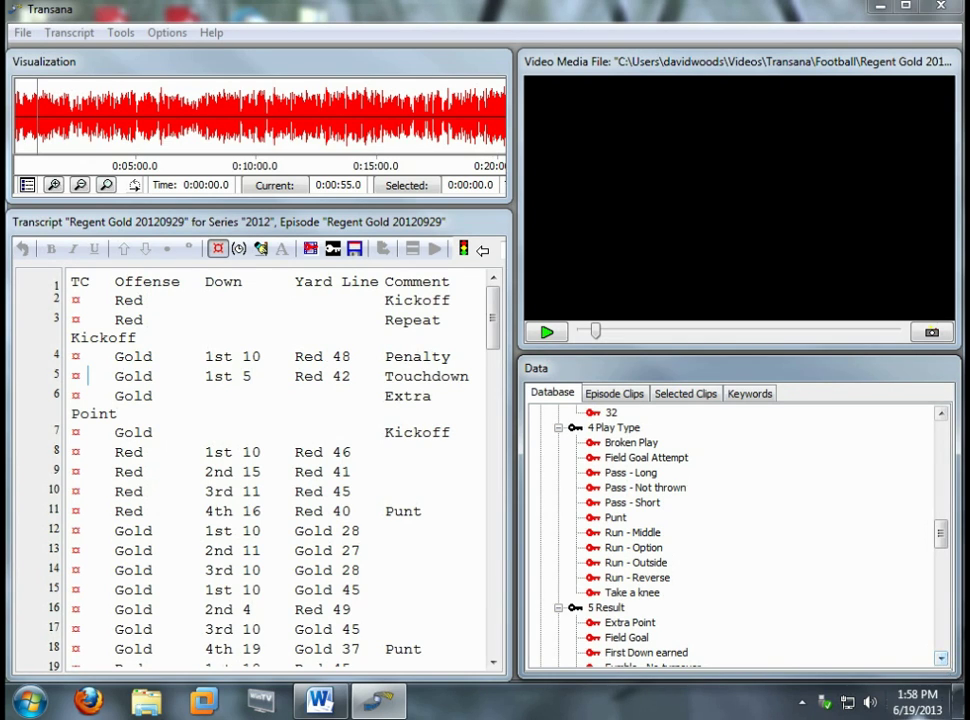
left_click(941, 662)
left_click(941, 658)
left_click(941, 658)
left_click(941, 658)
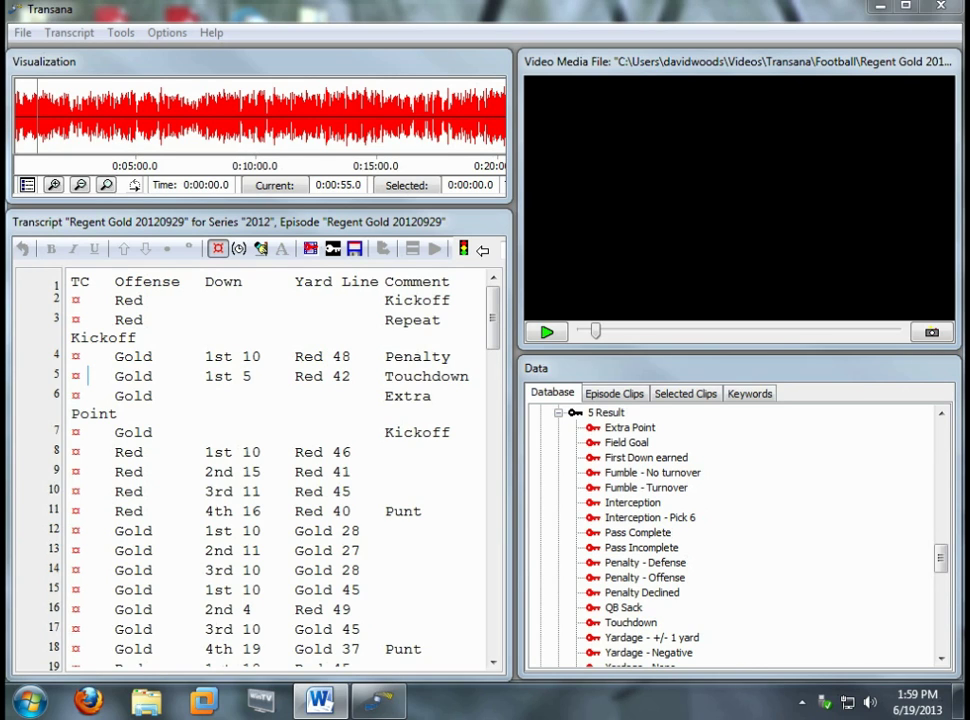
left_click_drag(940, 560, 947, 637)
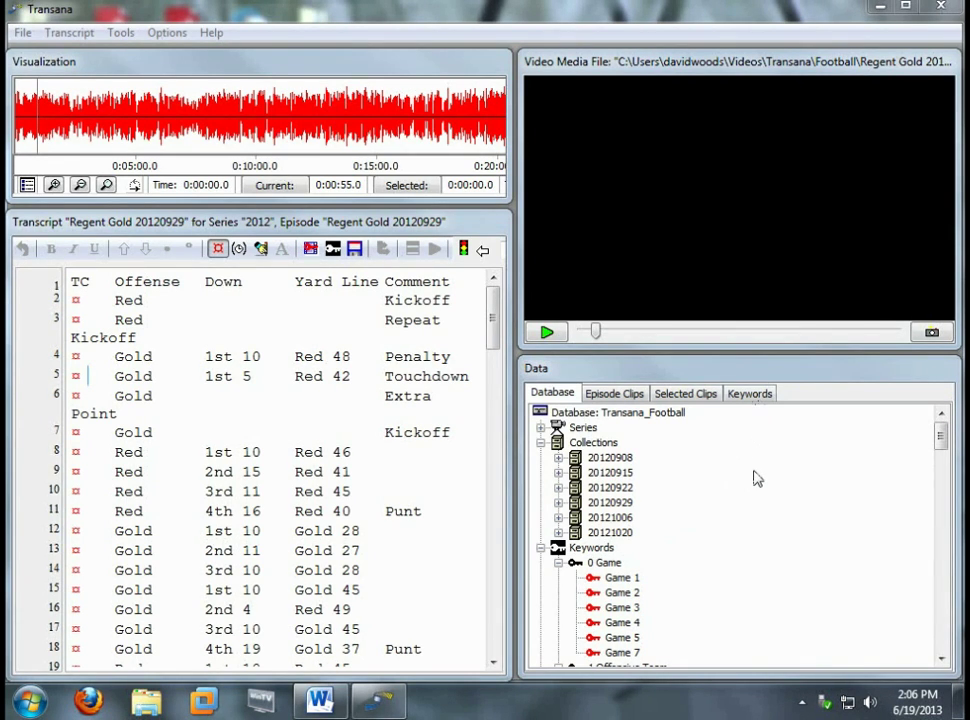
Check the keywords assigned to the Regent Gold 20120929 episode, and collapse the 0 Game group back in the database tree
left_click(747, 395)
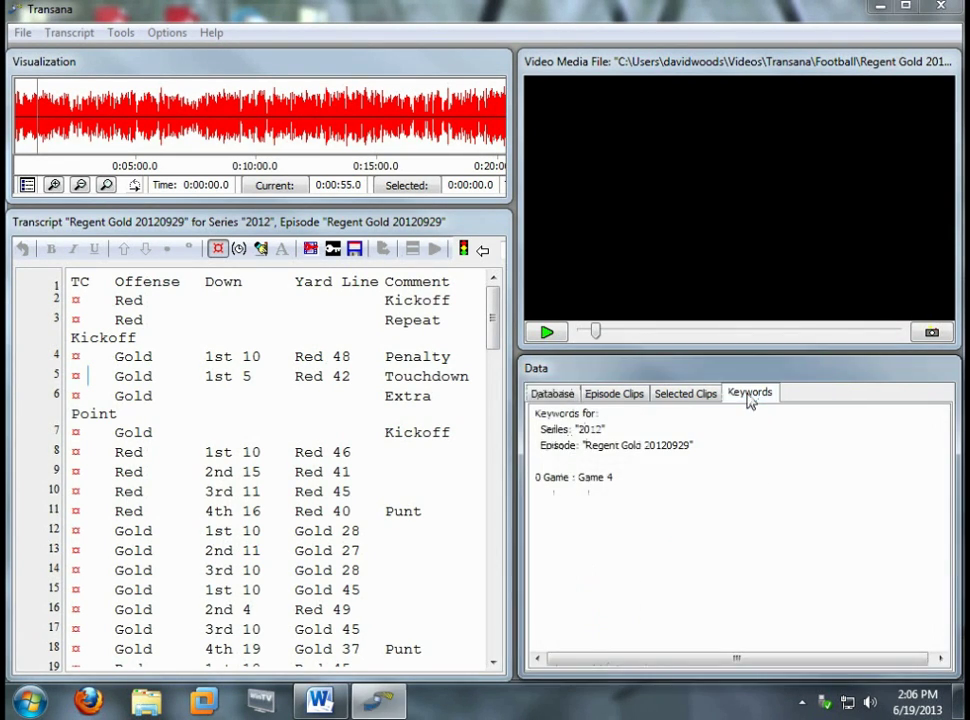
right_click(598, 563)
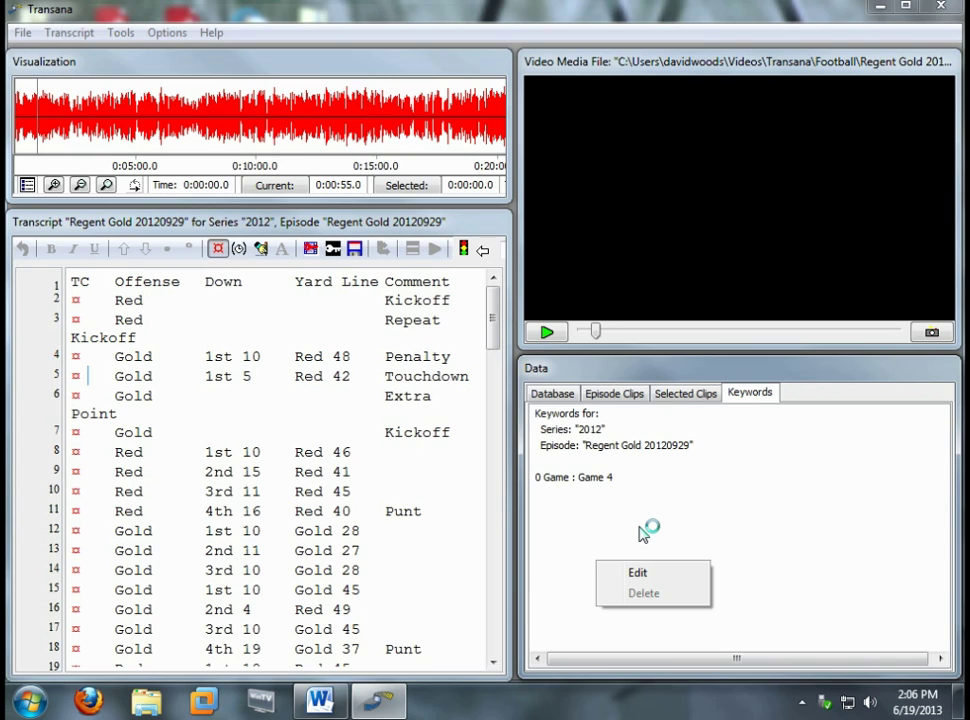
left_click(556, 395)
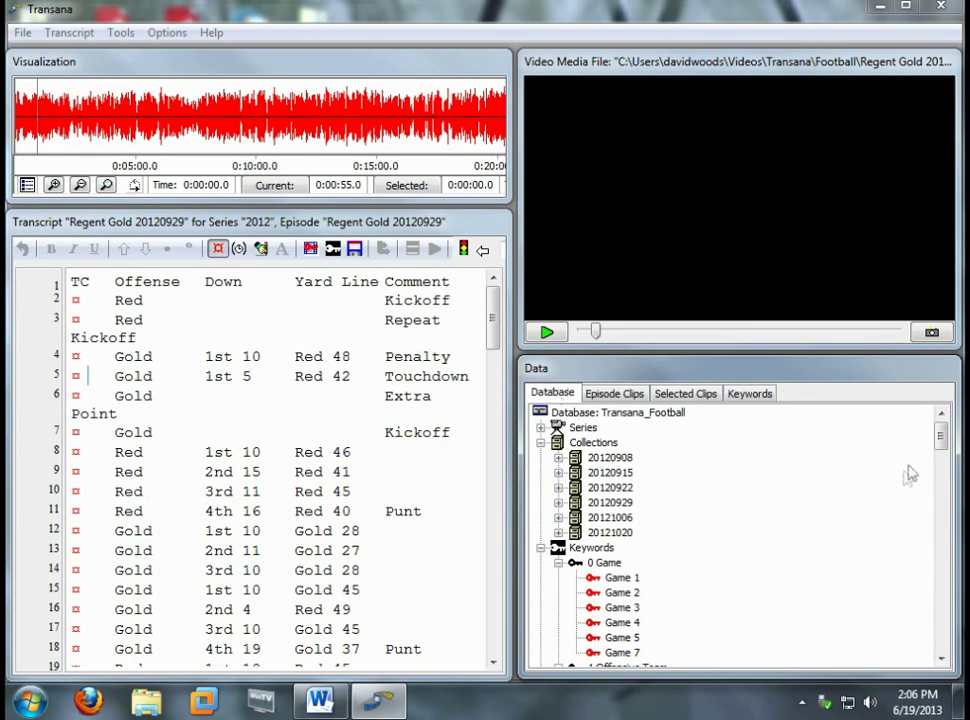
left_click_drag(940, 433, 940, 448)
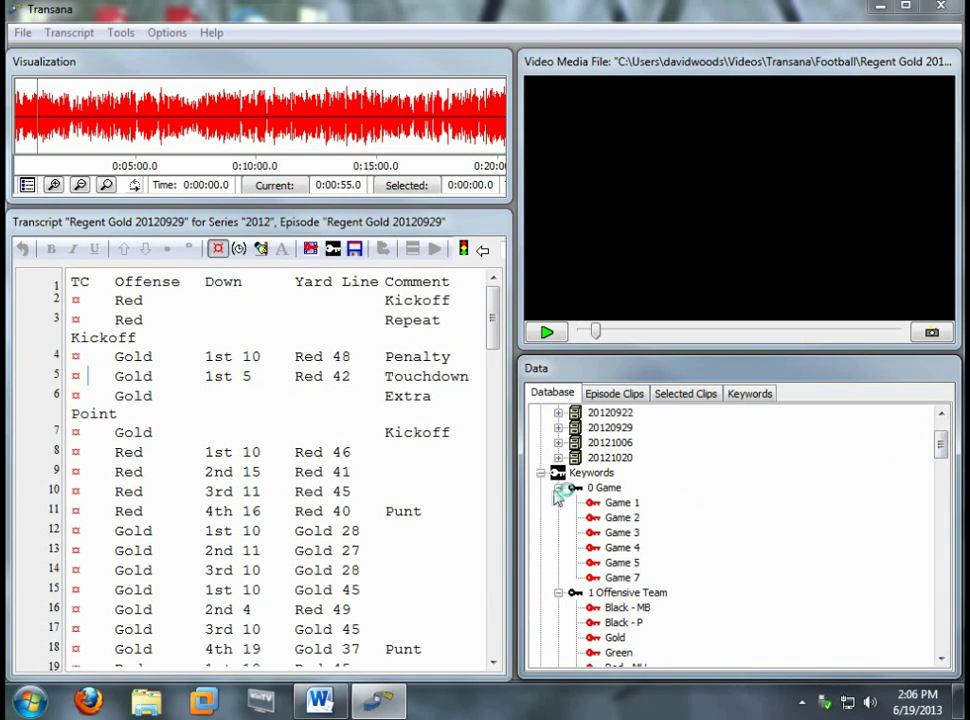
left_click(559, 487)
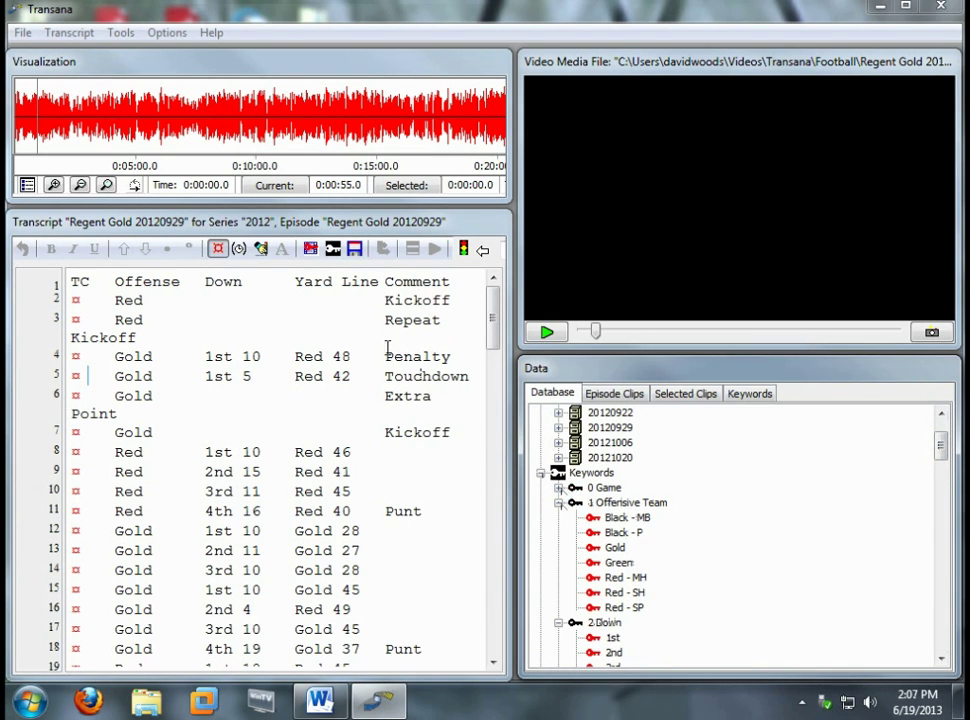
Check the Quick Clip Mode and Show Quick Clip Warning options
left_click(178, 36)
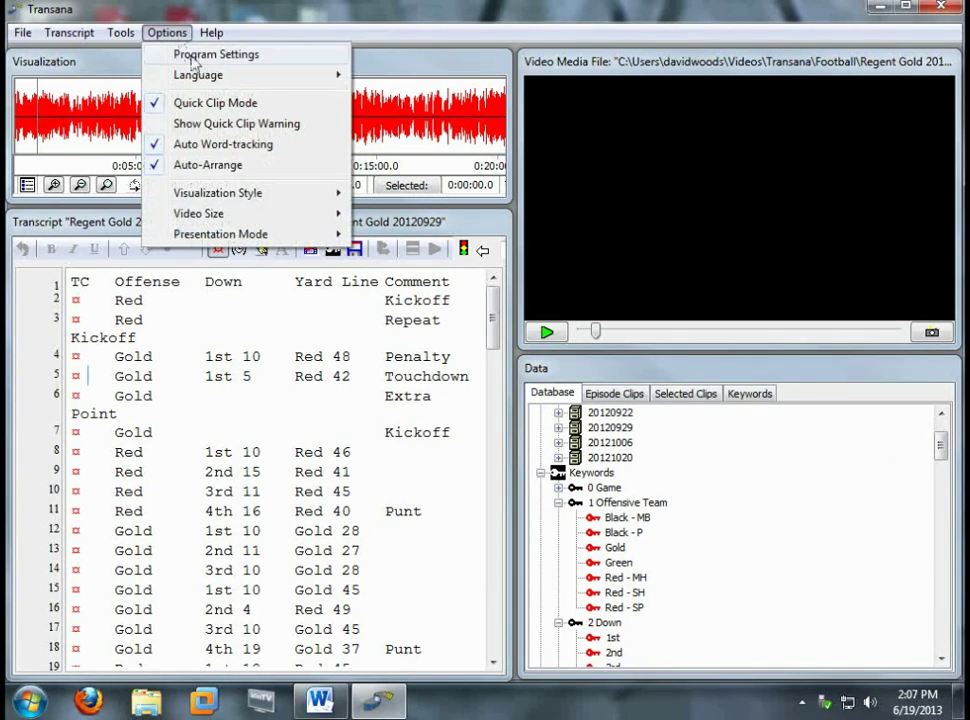
left_click(243, 126)
left_click(270, 26)
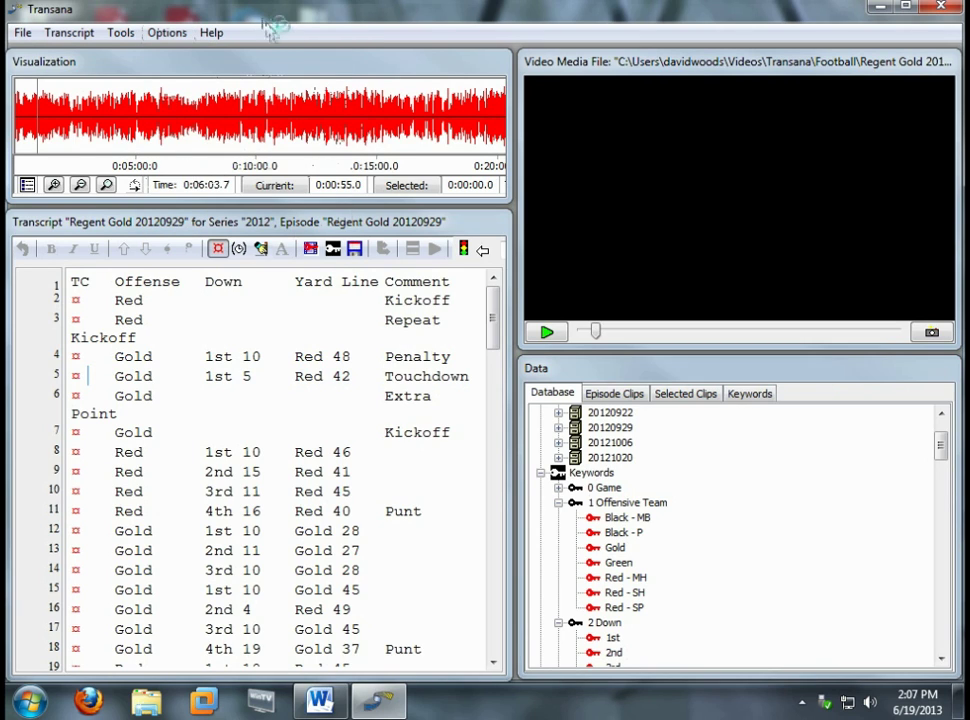
left_click(808, 575)
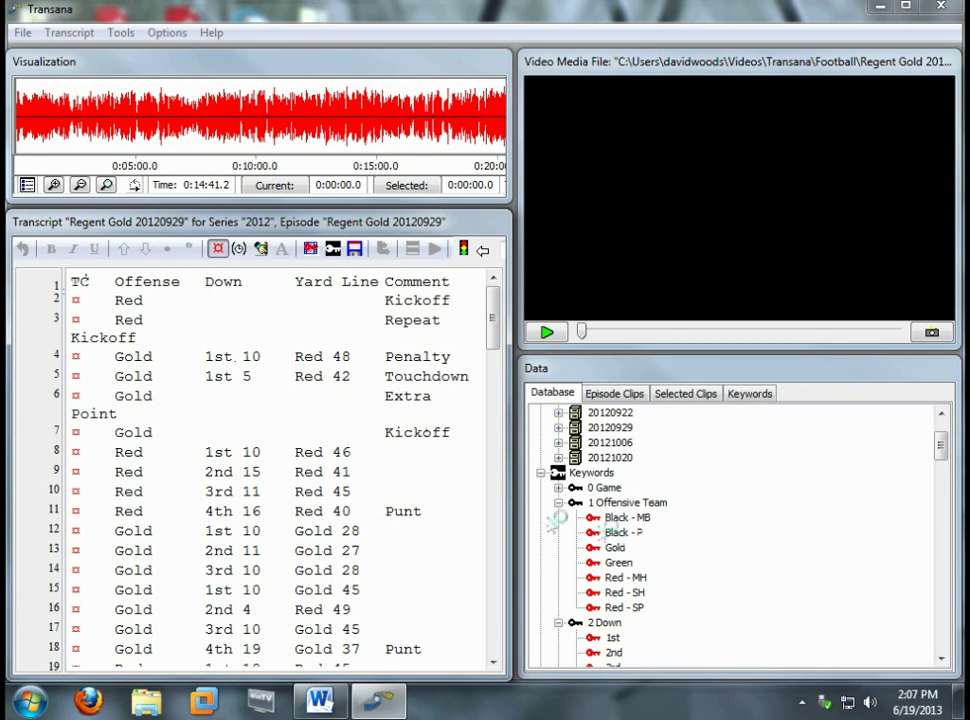
Create a Quick Clip from the line 12 play (Gold, 1st 10, Gold 28) coded with the Offensive Team keyword Gold
left_click_drag(115, 299, 452, 302)
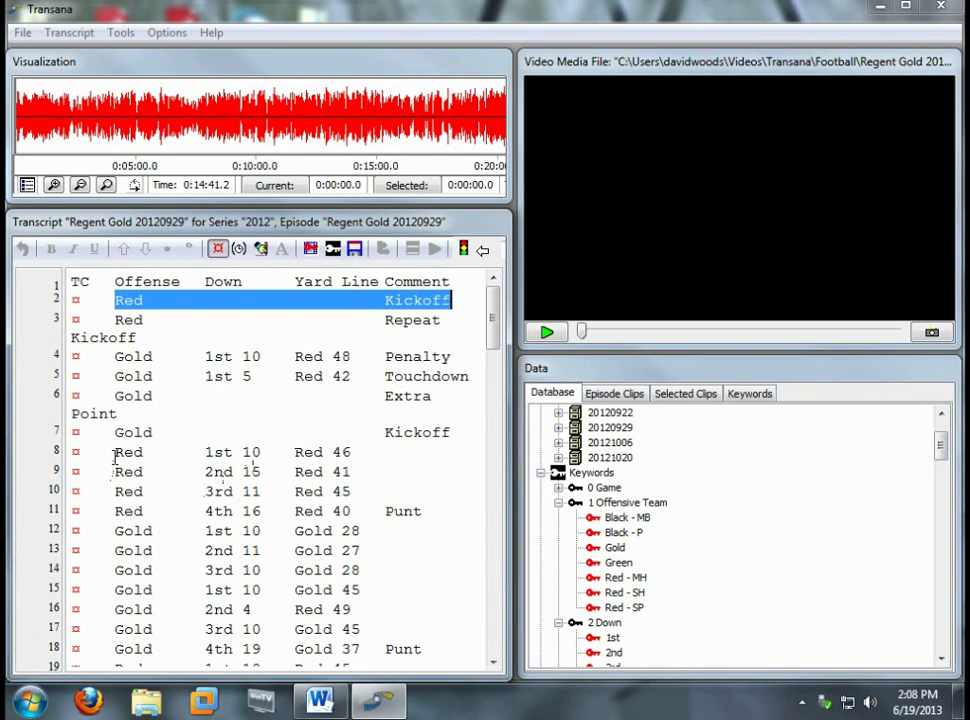
left_click_drag(115, 530, 368, 533)
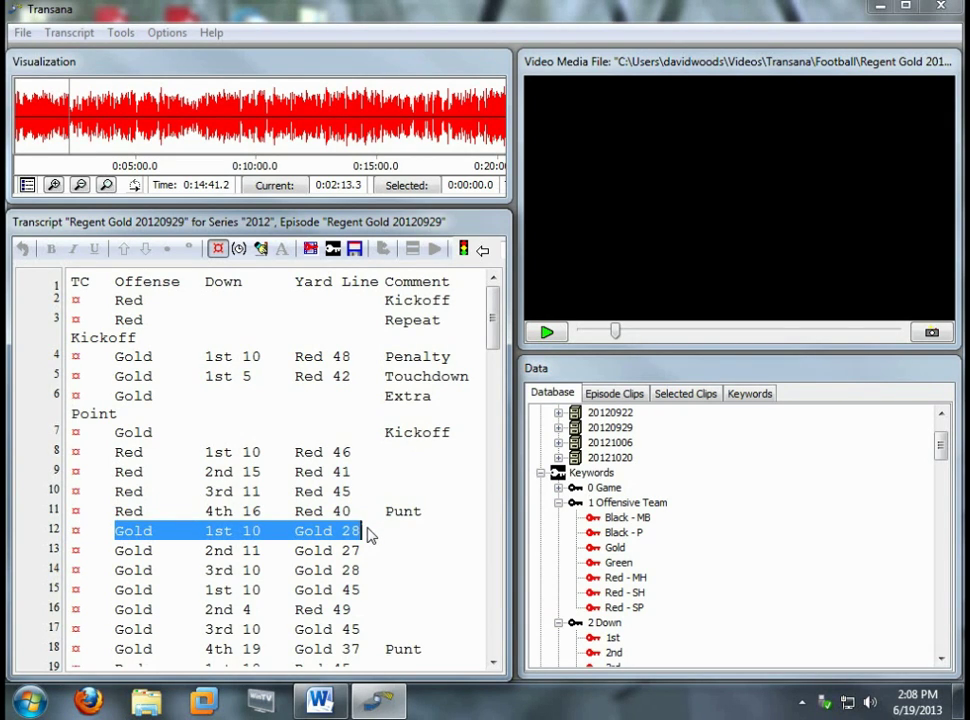
left_click(627, 550)
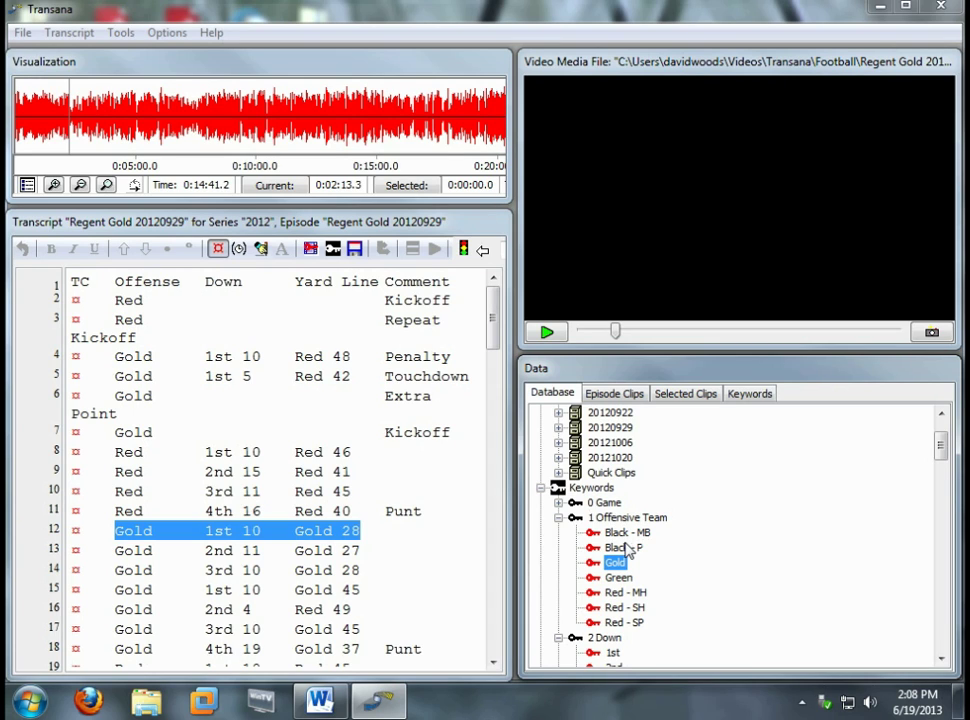
Code the line 12 play with the Down keyword 1st and the Yards To Go keyword 10
scroll(625, 550, "down", 4)
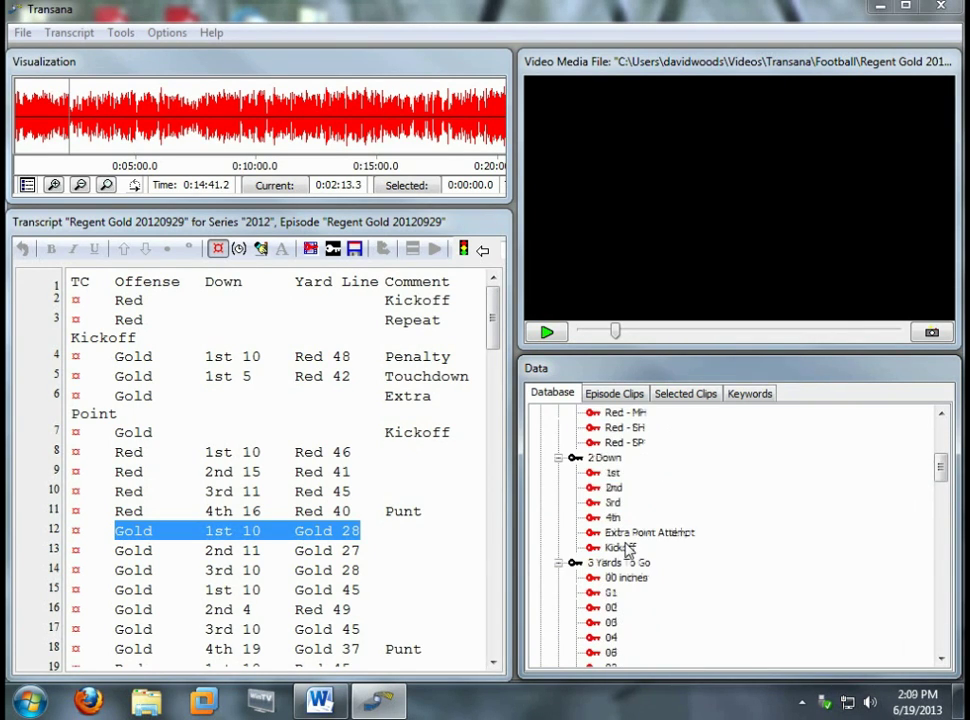
scroll(621, 620, "down", 2)
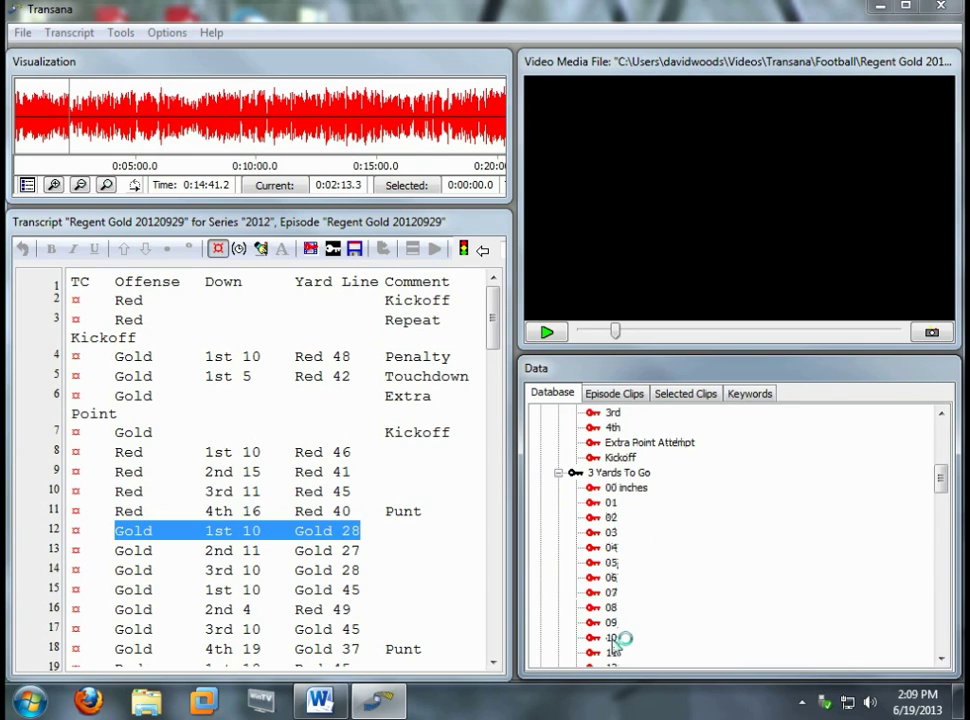
left_click(612, 638)
left_click(612, 638)
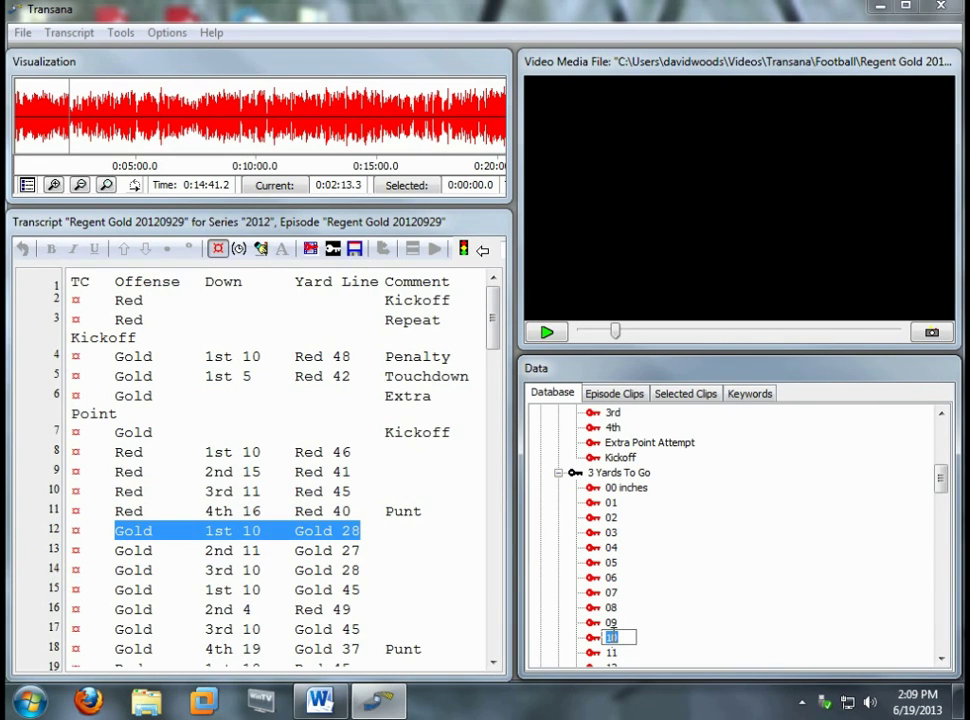
Play the line 12 video passage and code it with the Play Type keyword Run - Middle
left_click(237, 540)
key("ctrl+s")
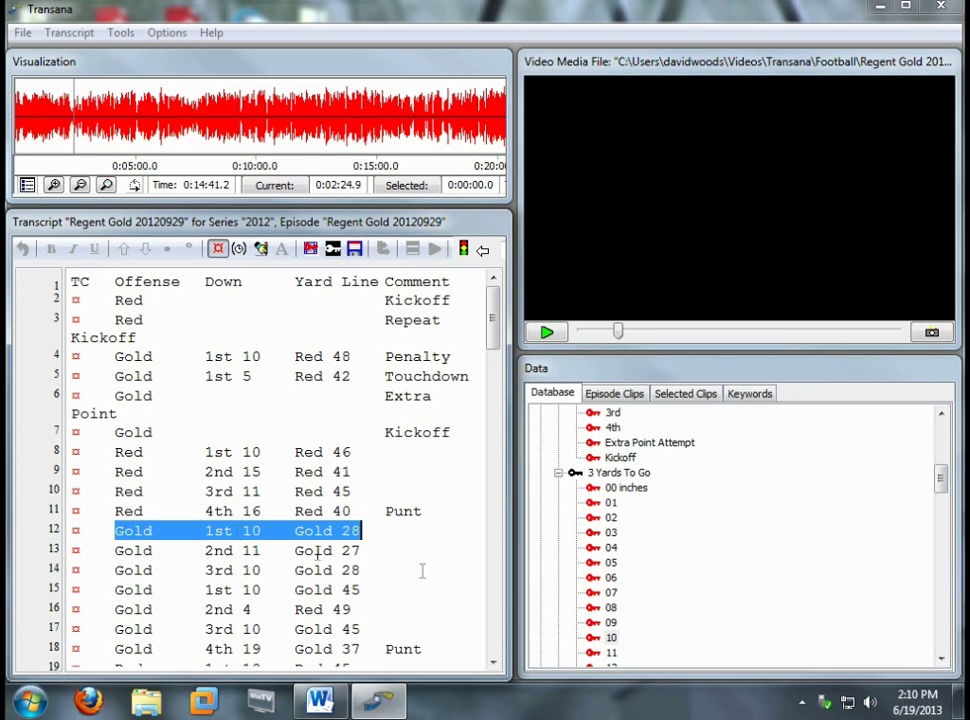
left_click_drag(942, 480, 945, 535)
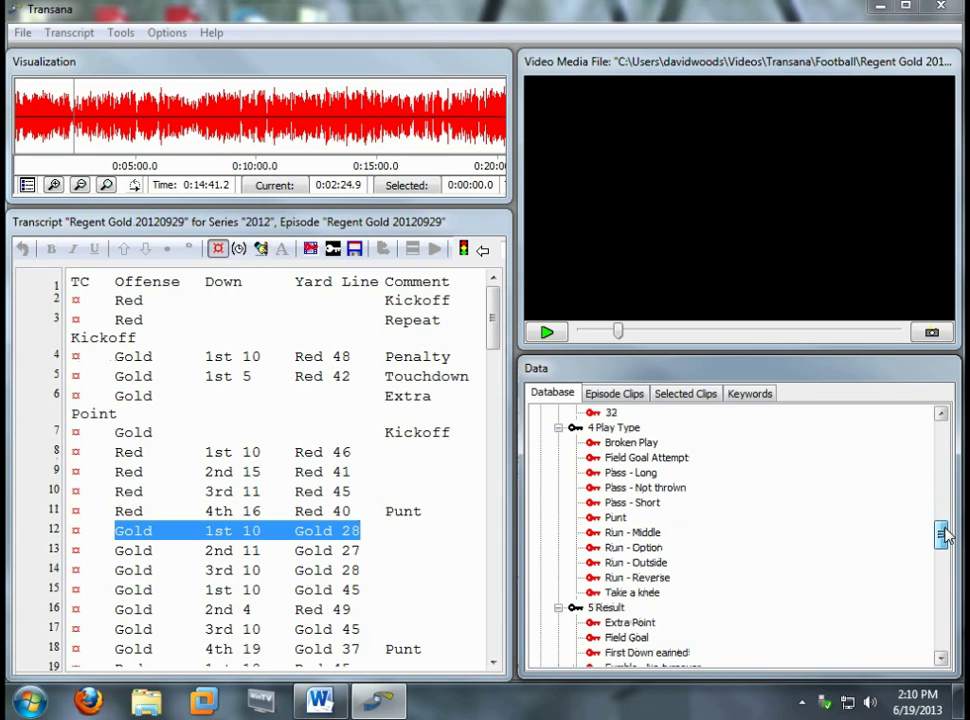
left_click(650, 533)
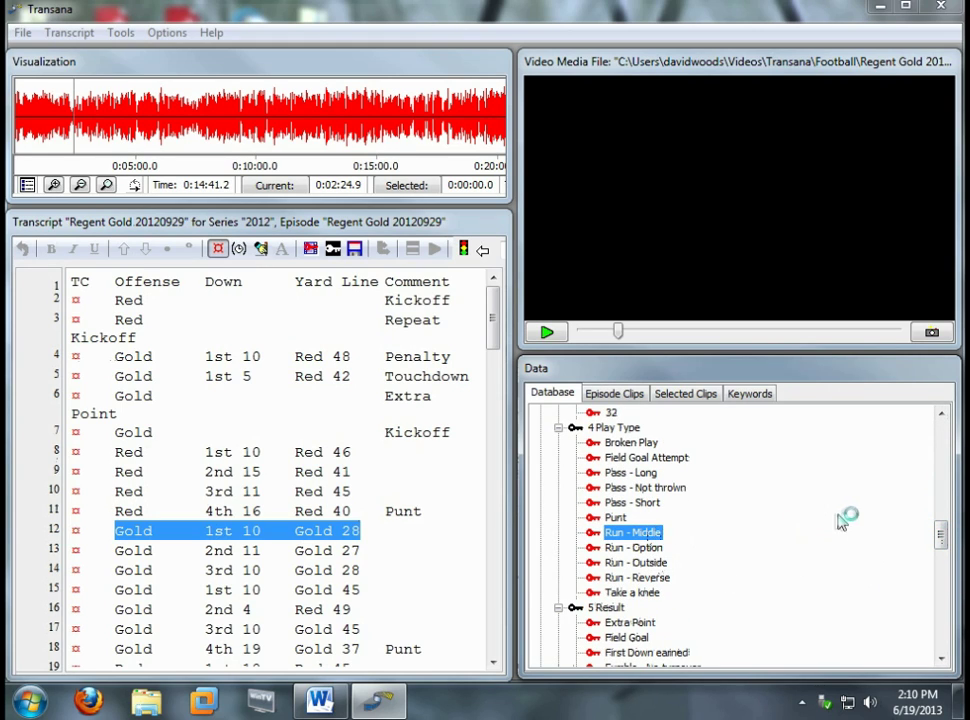
Code the line 12 play with the Result keyword Yardage - Negative and the Yards Gained keyword -01
left_click_drag(940, 533, 945, 563)
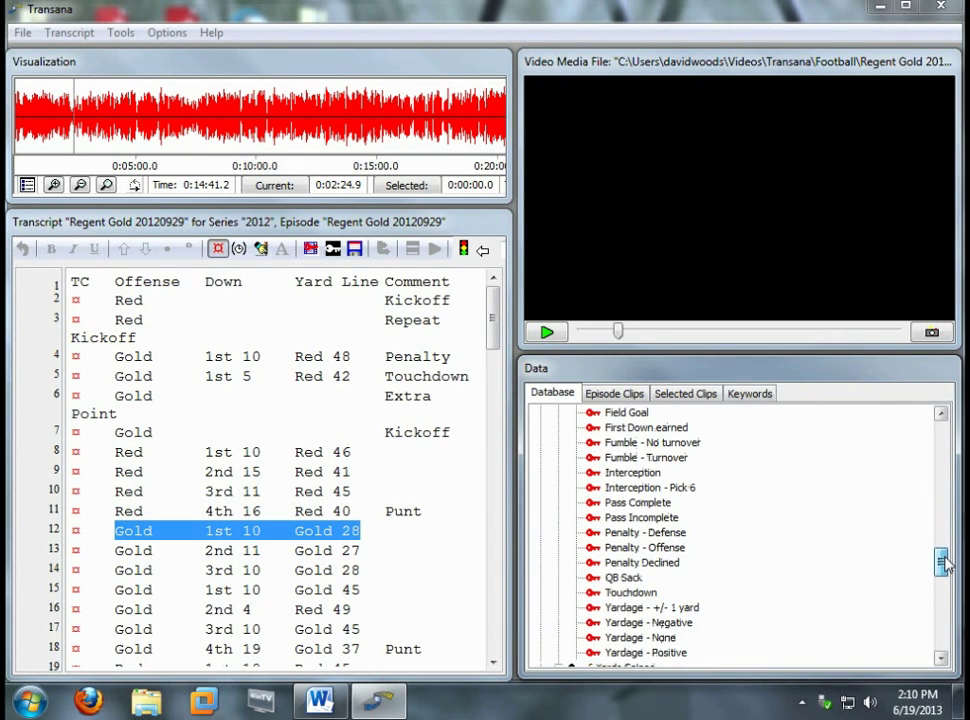
left_click(663, 624)
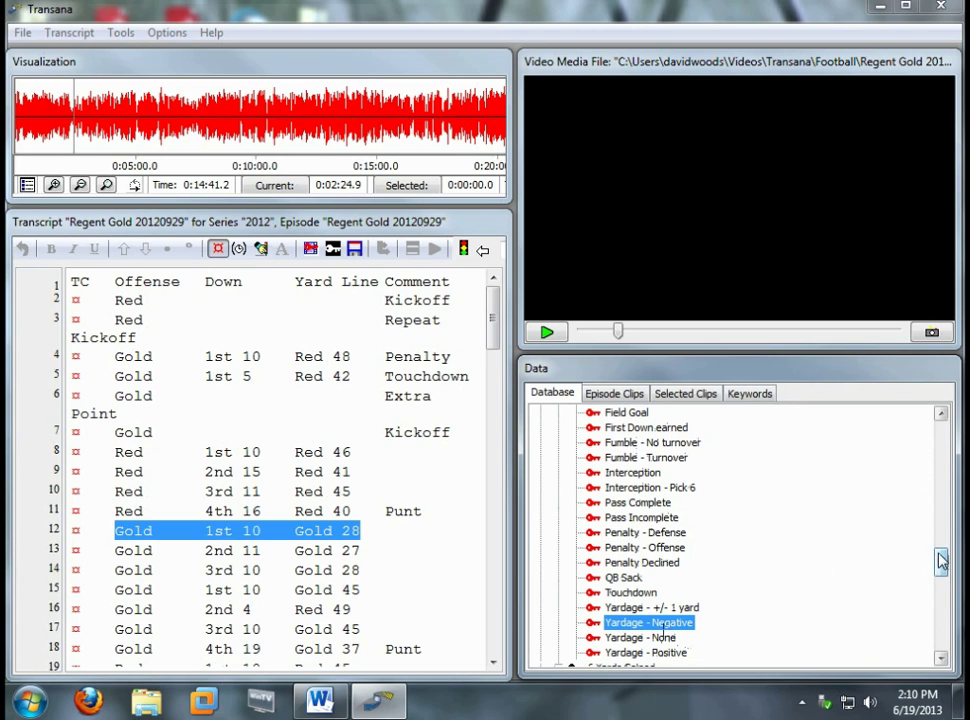
left_click_drag(941, 562, 942, 579)
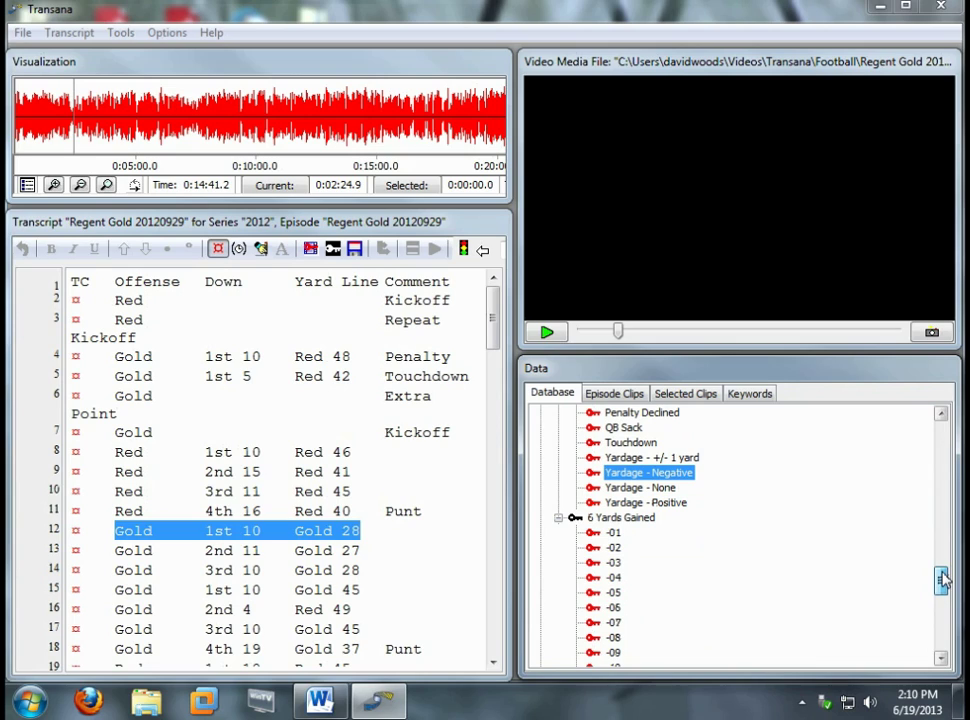
left_click(619, 537)
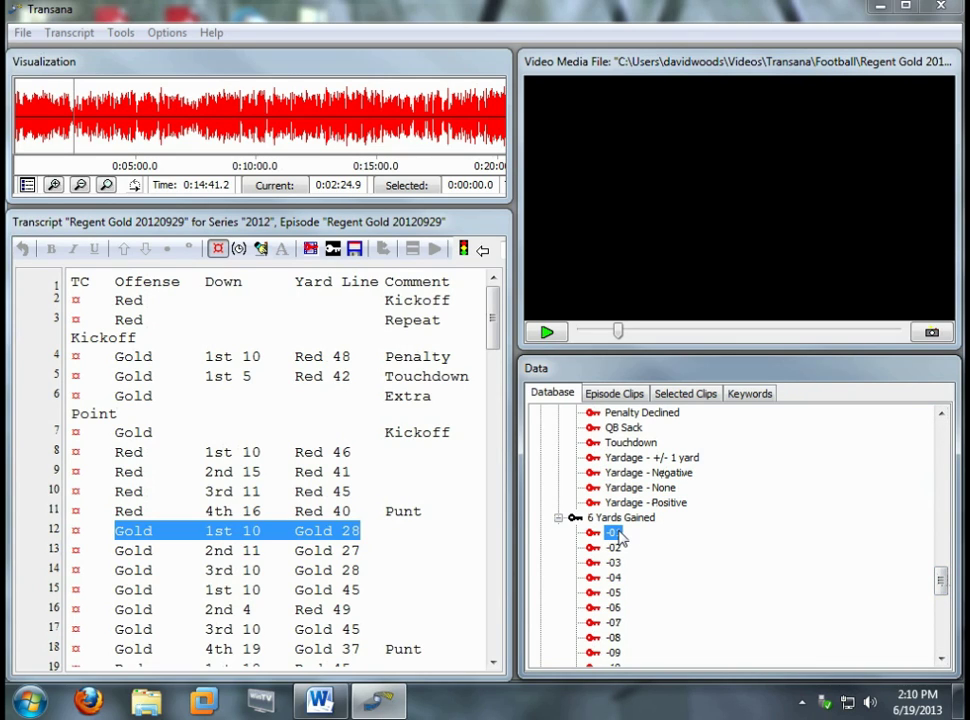
double_click(620, 536)
Open Regent Gold 20120929 Quick Clip 1 from the Quick Clips collection and play it
scroll(742, 537, "up", 20)
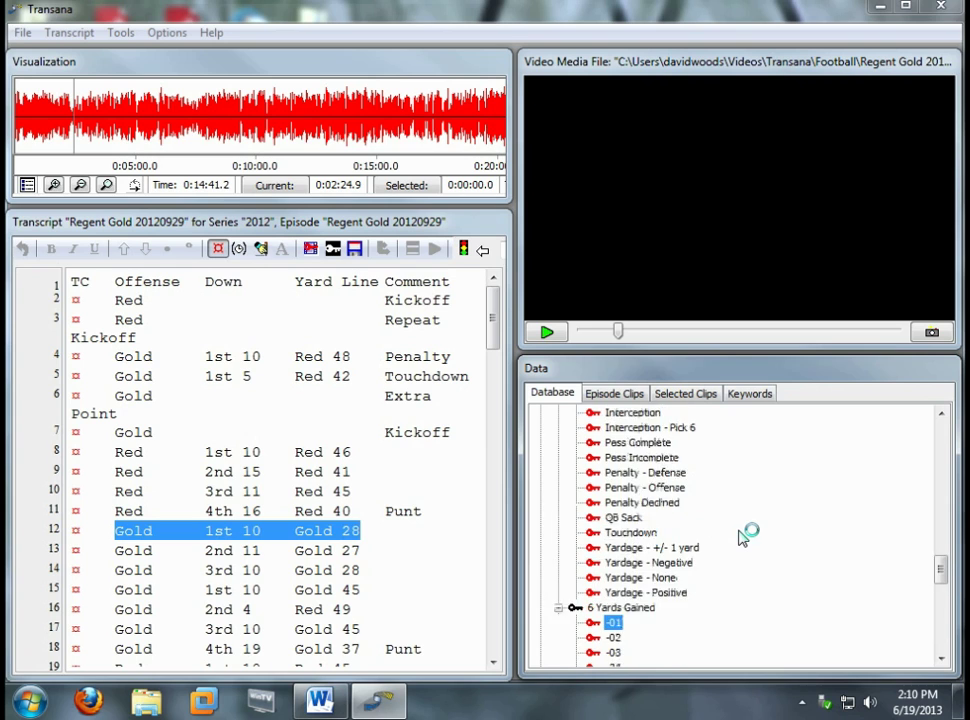
scroll(742, 537, "up", 10)
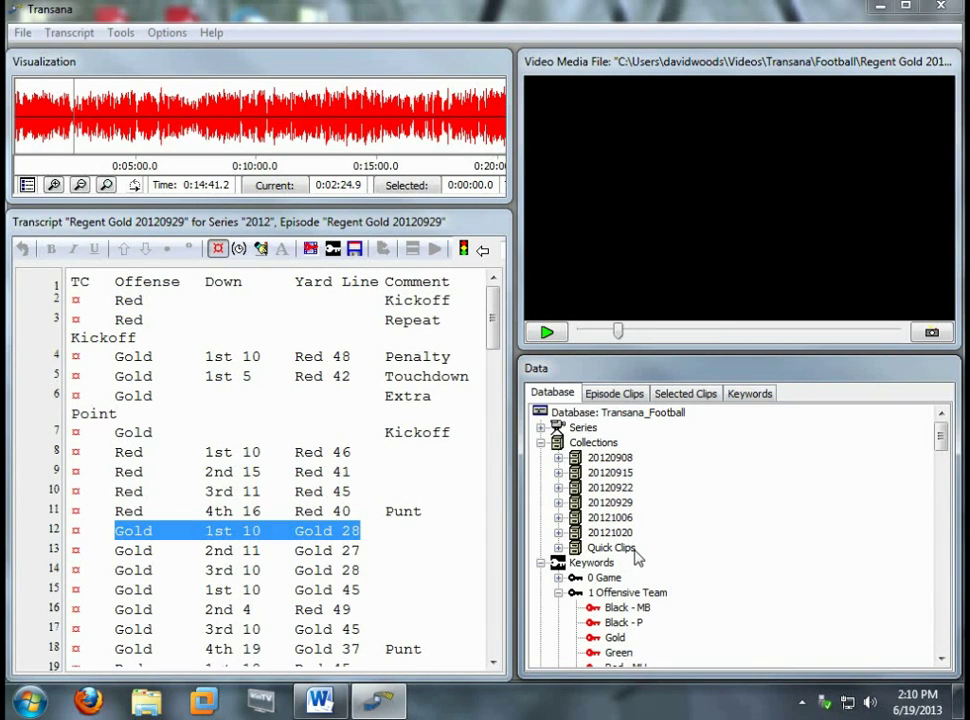
left_click(558, 548)
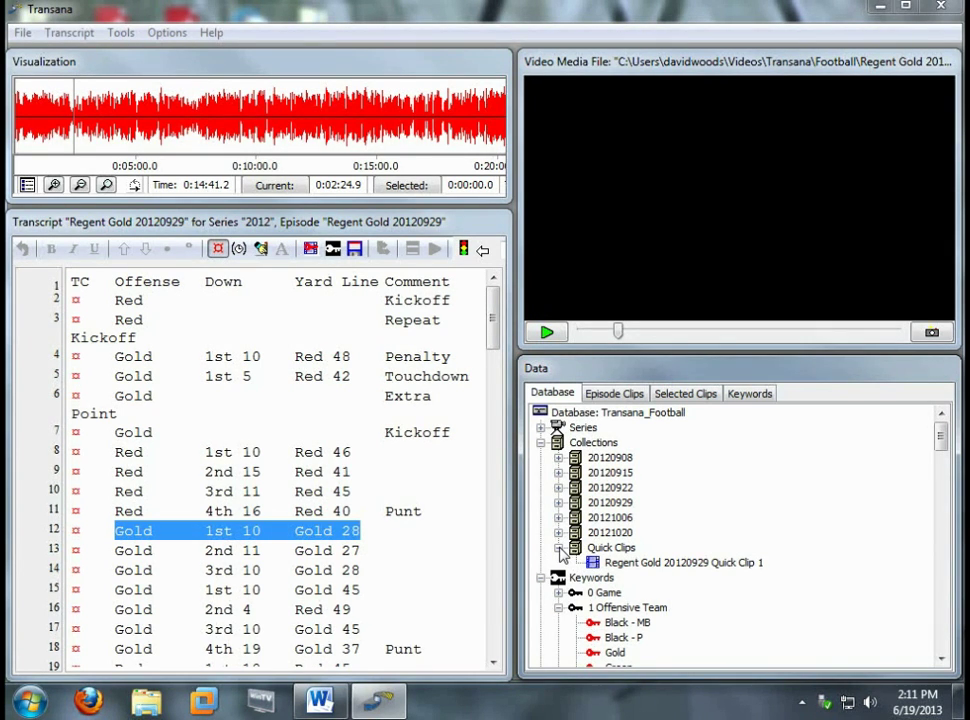
double_click(700, 565)
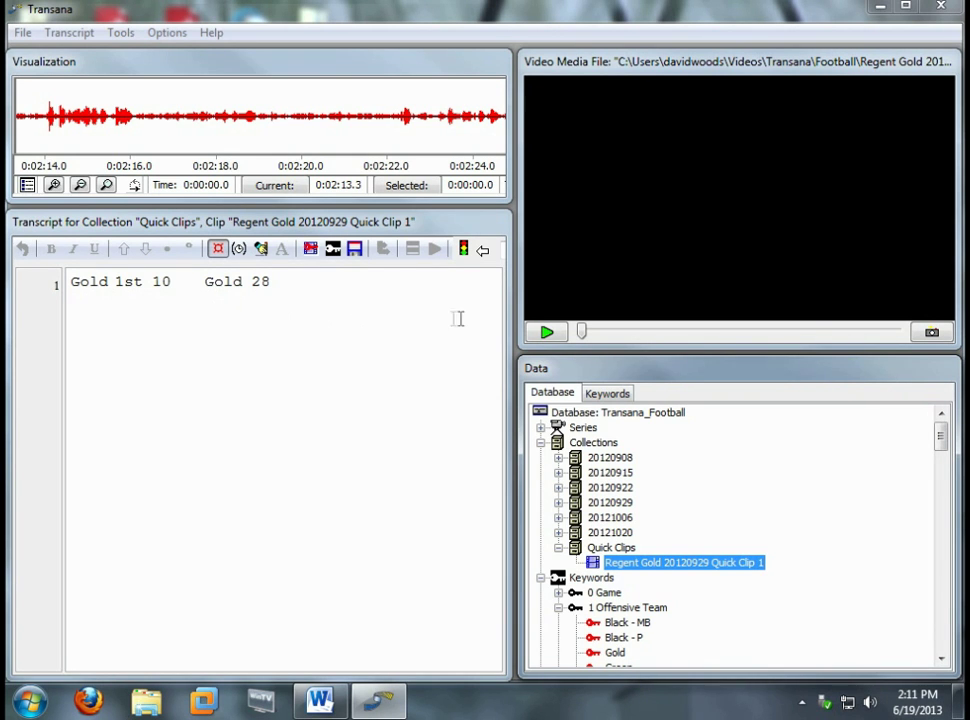
left_click(547, 333)
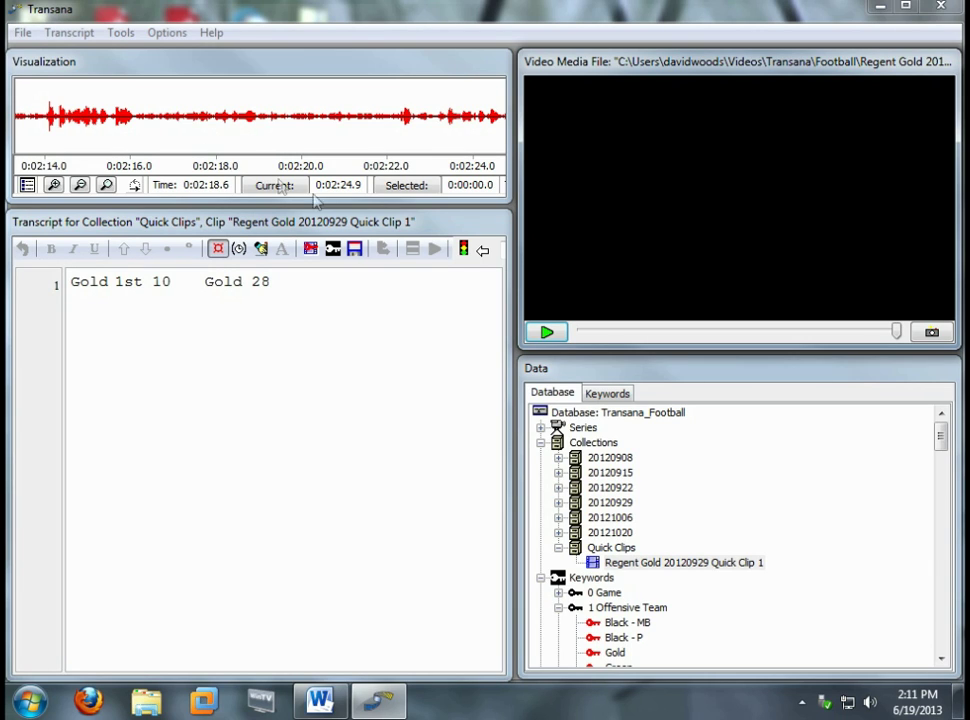
Check the keywords assigned to Regent Gold 20120929 Quick Clip 1, and return to the database tree
left_click(626, 394)
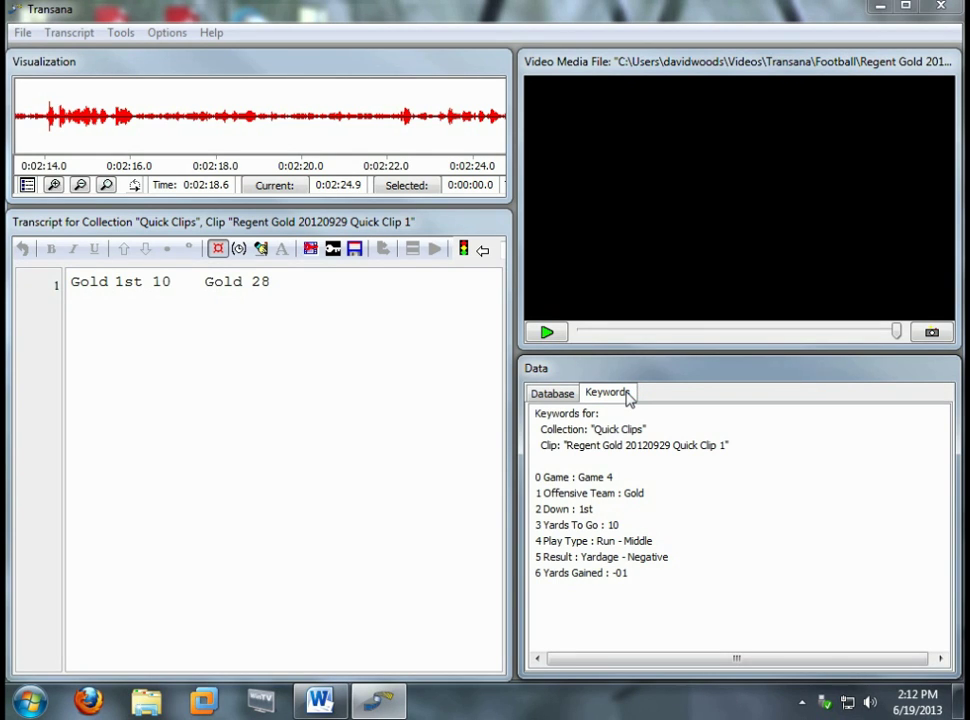
left_click(568, 394)
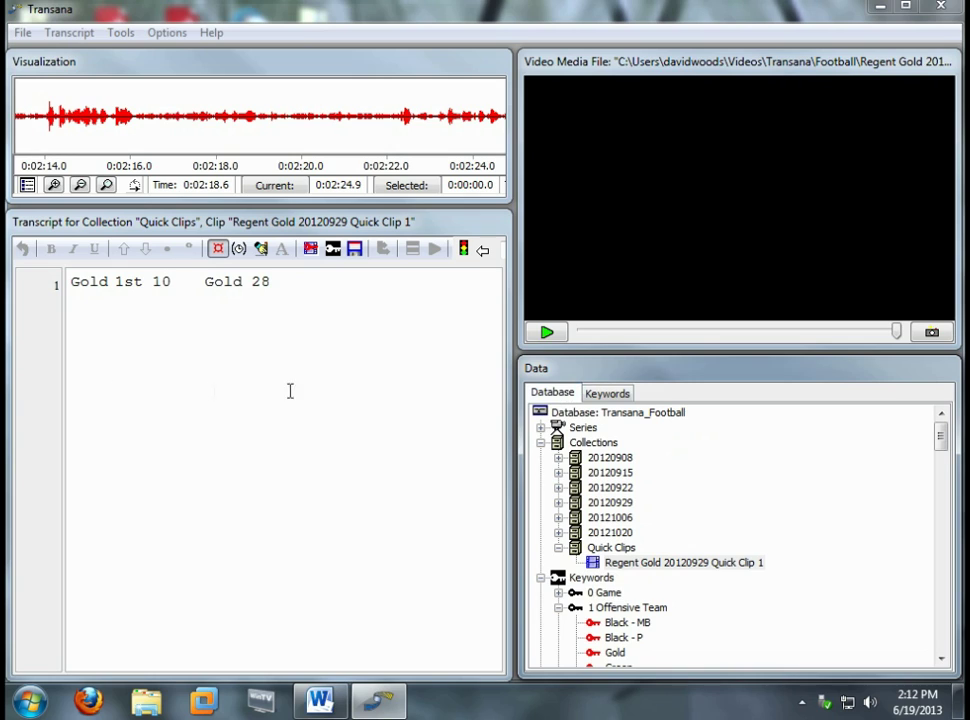
left_click(556, 397)
left_click(555, 397)
Locate Quick Clip 1 in its episode, and create a Quick Clip from line 13 with the Offensive Team keyword Gold
right_click(672, 561)
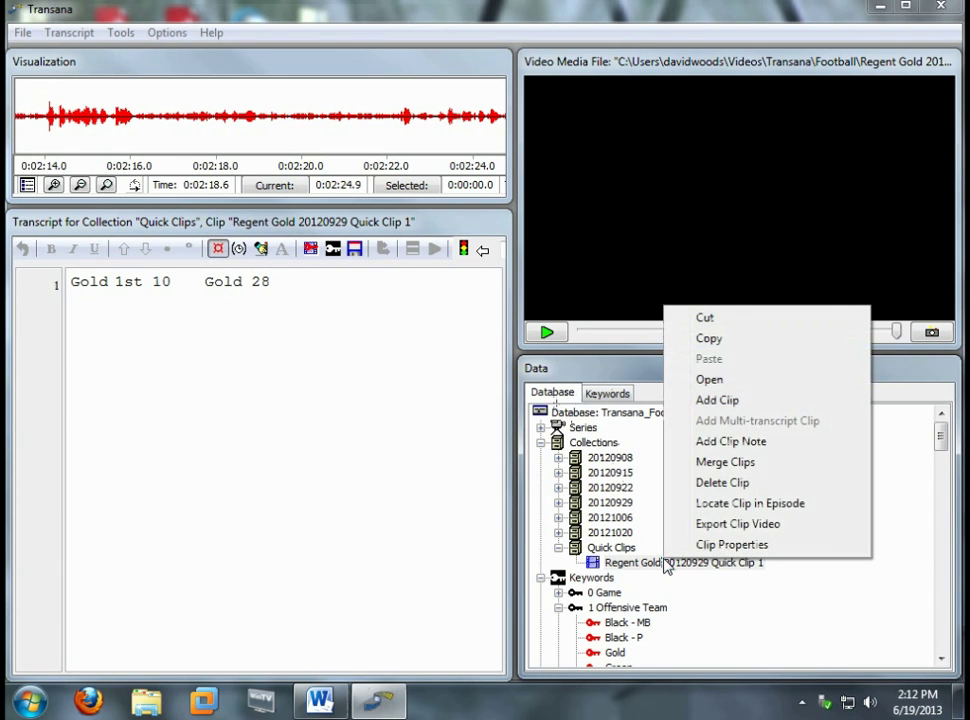
left_click(730, 508)
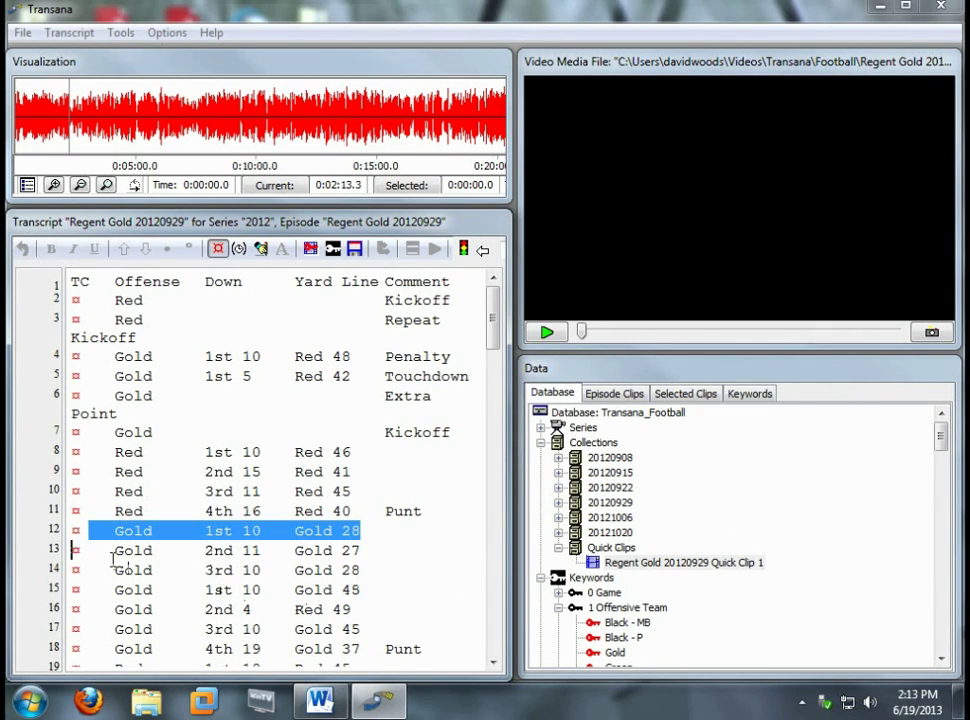
left_click_drag(118, 551, 368, 562)
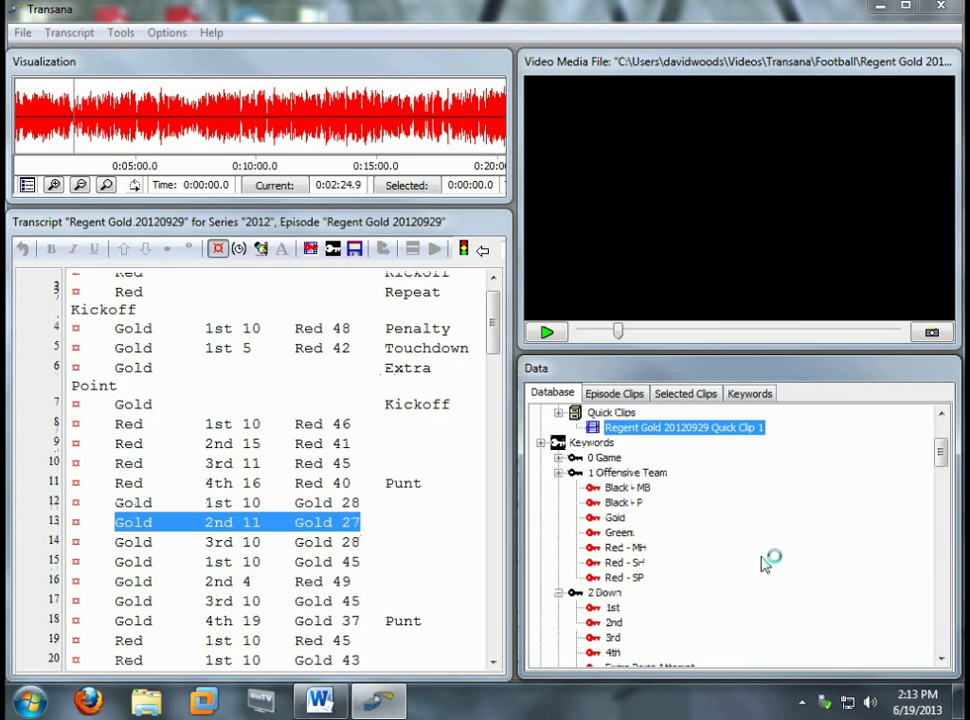
left_click(617, 518)
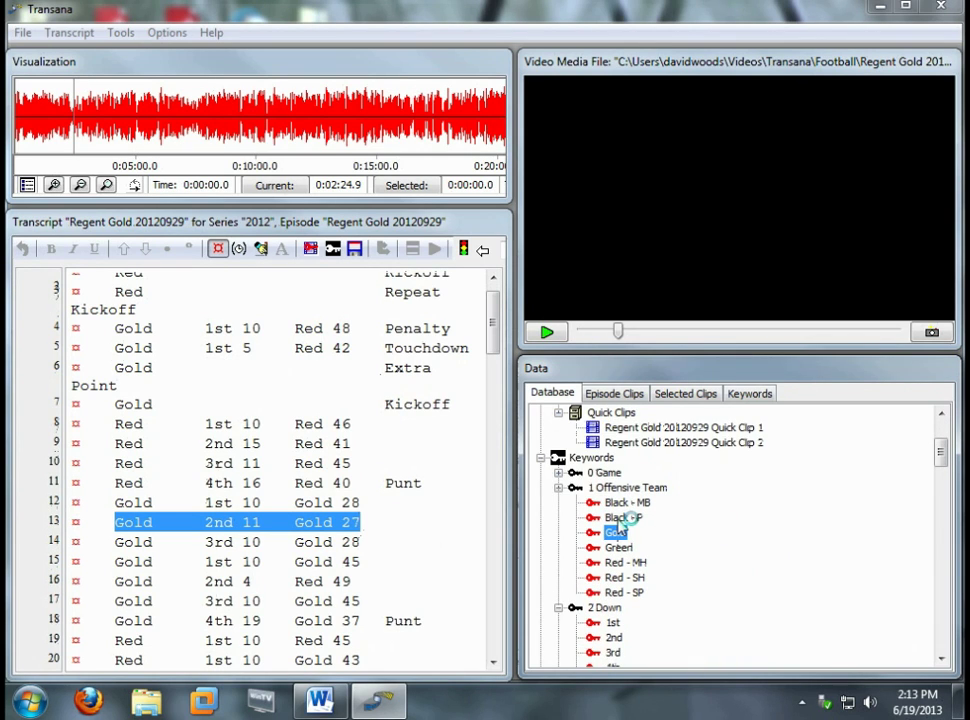
Code the line 13 play with the Down keyword 2nd and the Yards To Go keyword 11
scroll(714, 568, "down", 3)
left_click(624, 503)
scroll(652, 583, "down", 4)
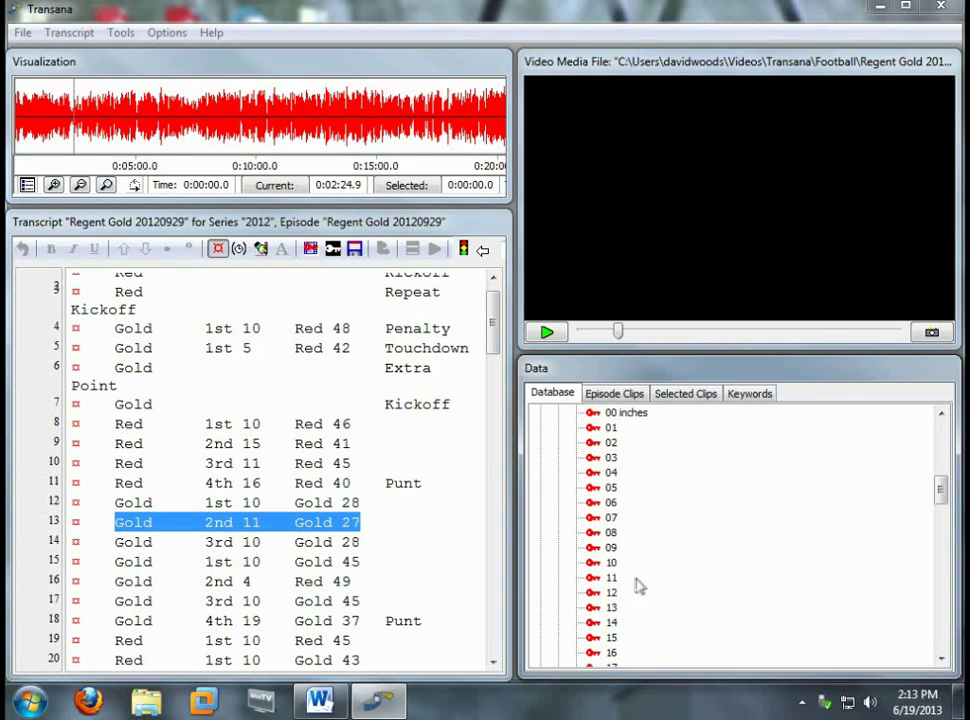
left_click(611, 579)
Play the line 13 video passage and code it with the Play Type keyword Run - Middle
scroll(612, 588, "down", 8)
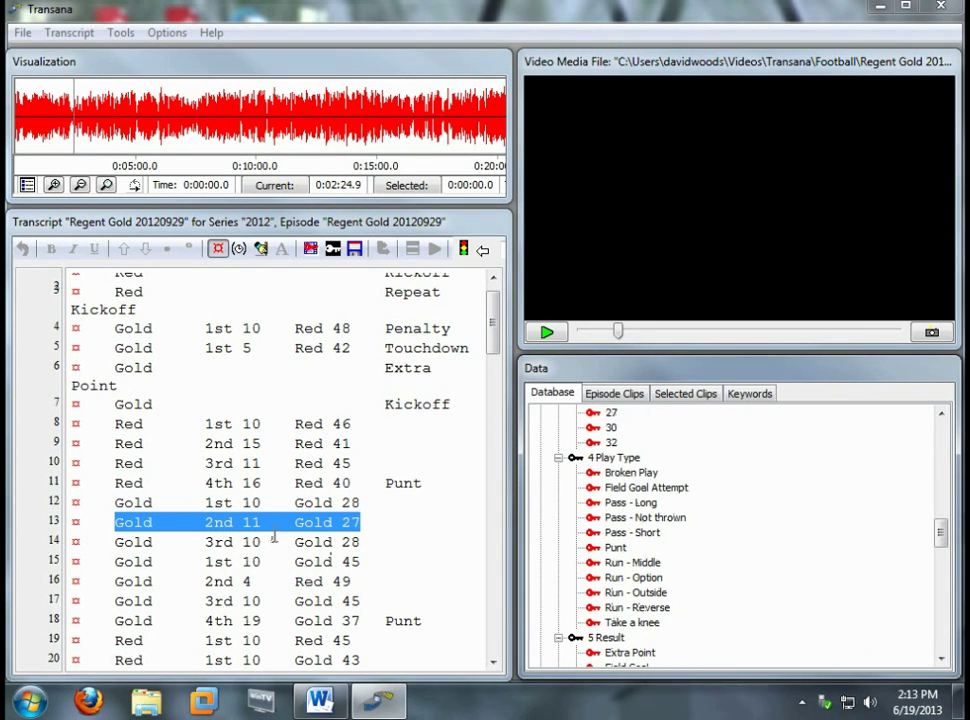
key("ctrl+d")
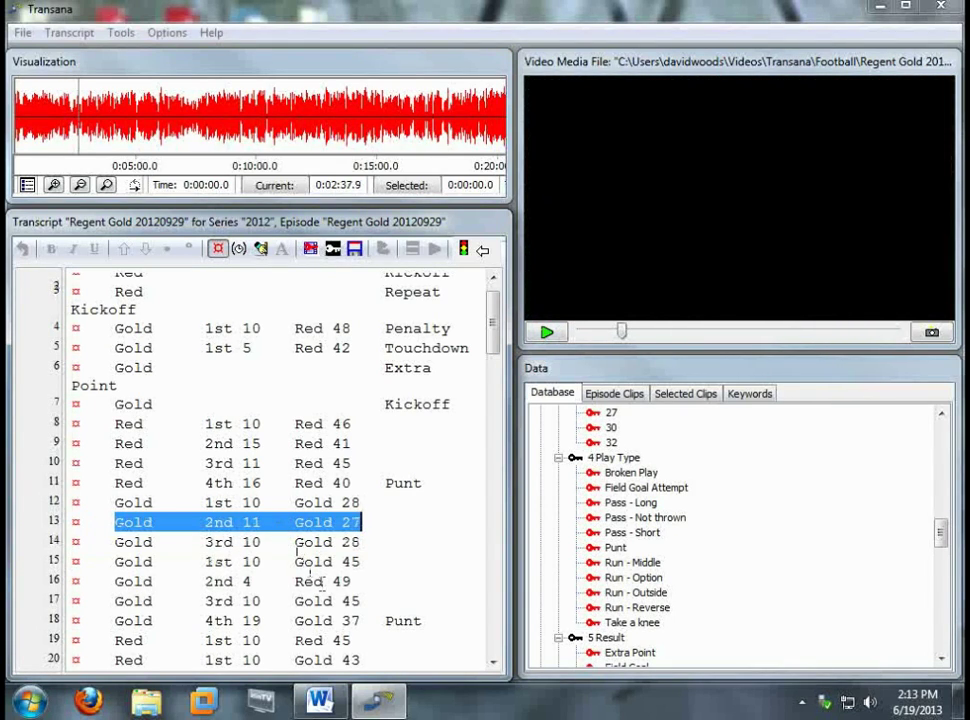
left_click(657, 564)
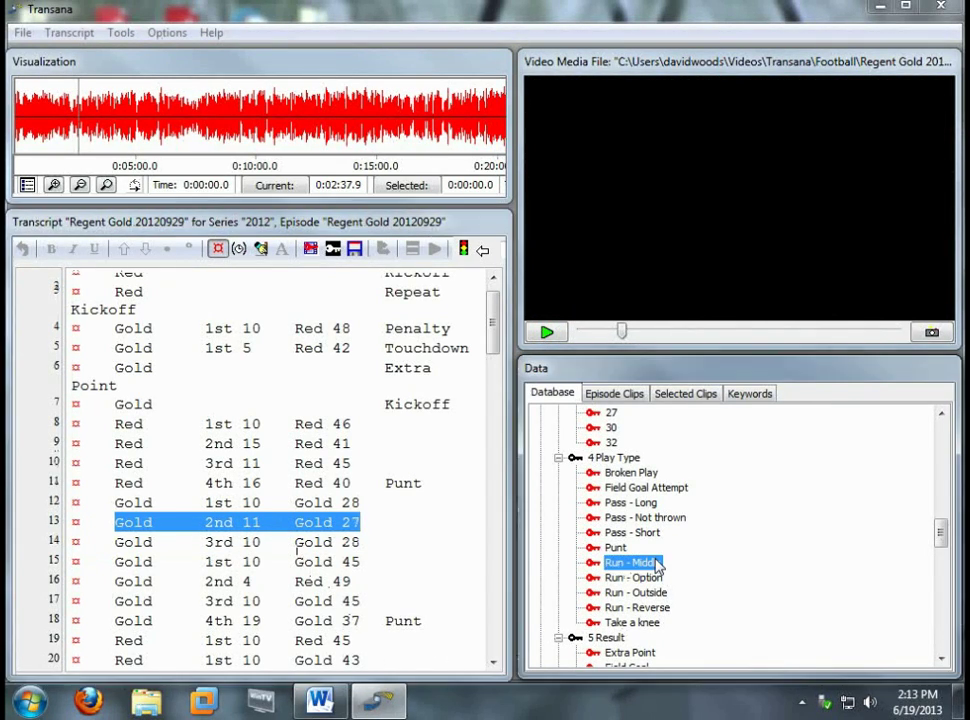
Code the line 13 play with the Result keyword Yardage - Positive and the Yards Gained keyword 01
scroll(657, 566, "down", 6)
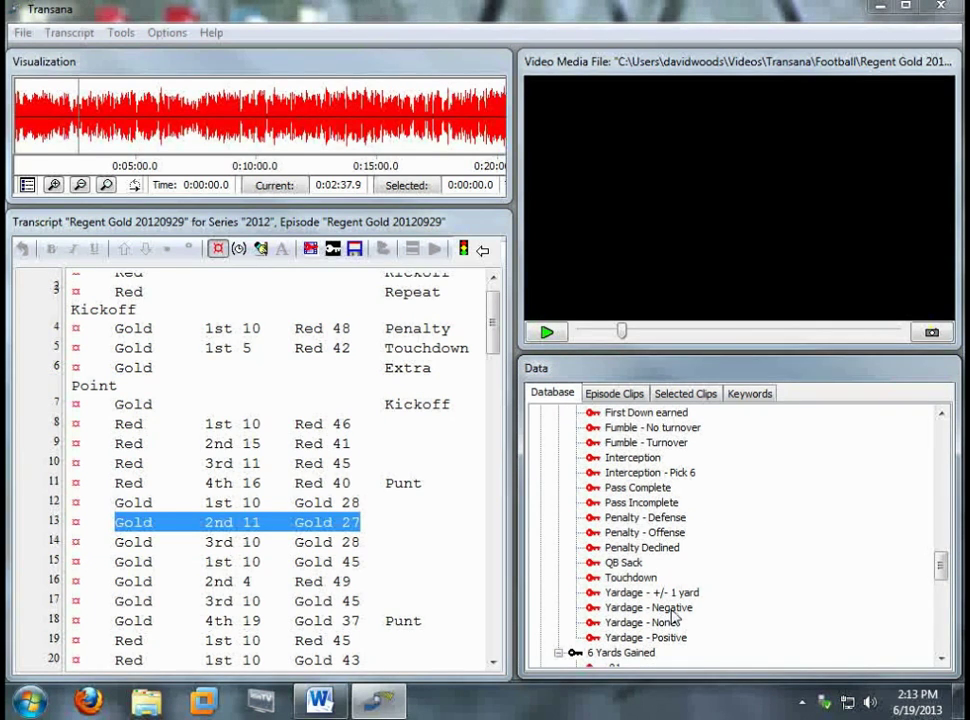
left_click(650, 637)
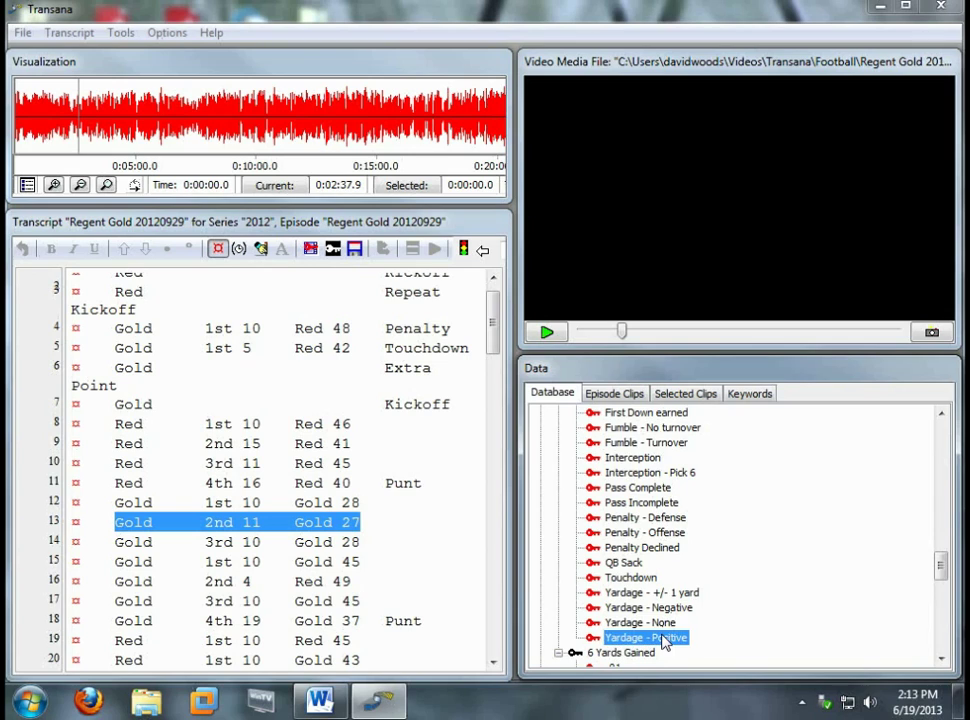
scroll(662, 640, "down", 4)
scroll(663, 641, "down", 2)
left_click(614, 579)
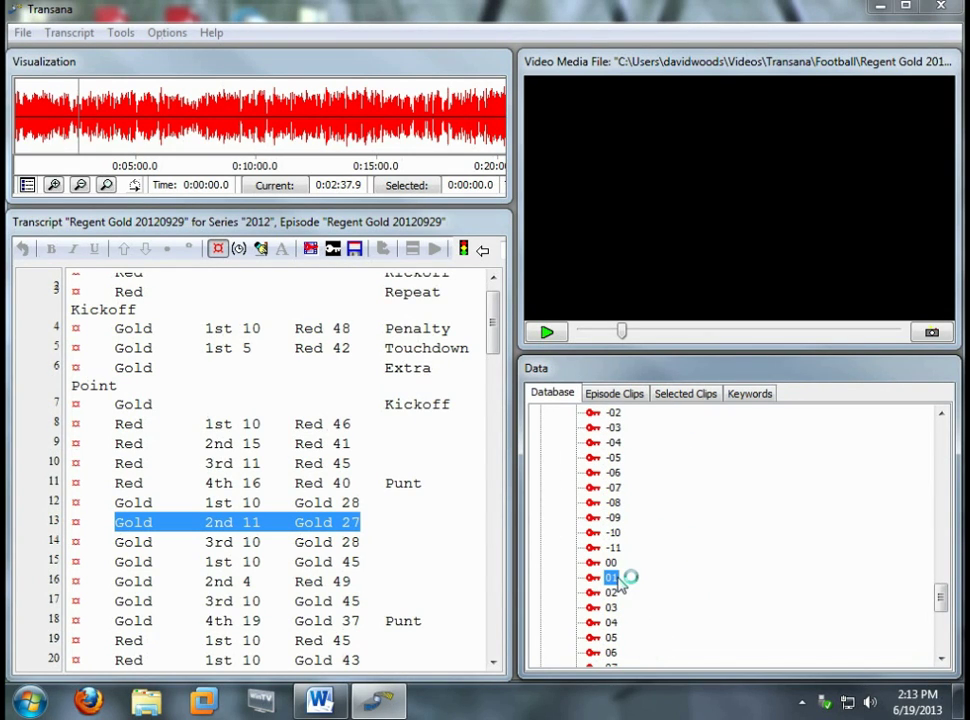
Create a Quick Clip from the line 14 play (Gold, 3rd 10, Gold 28) with the Offensive Team keyword Gold
left_click_drag(113, 542, 358, 553)
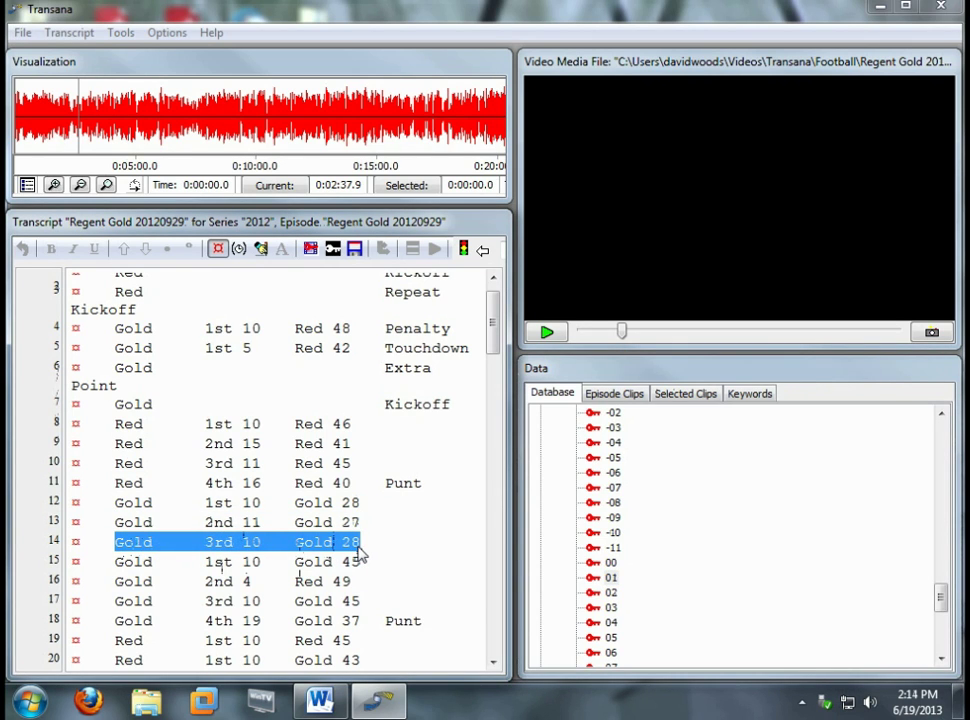
scroll(793, 547, "up", 5)
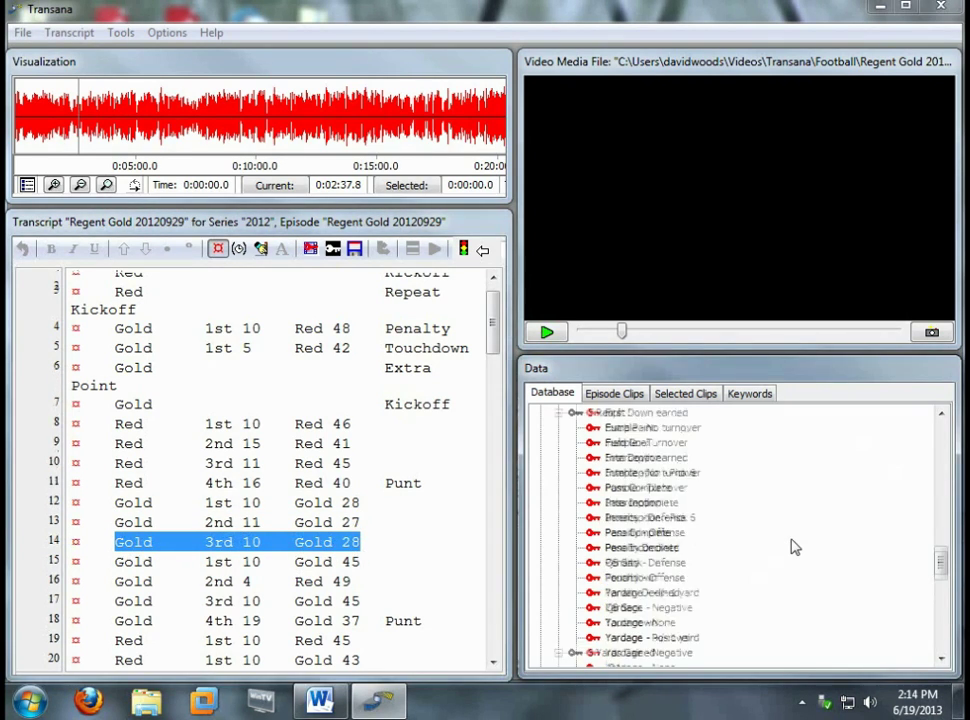
scroll(793, 547, "up", 12)
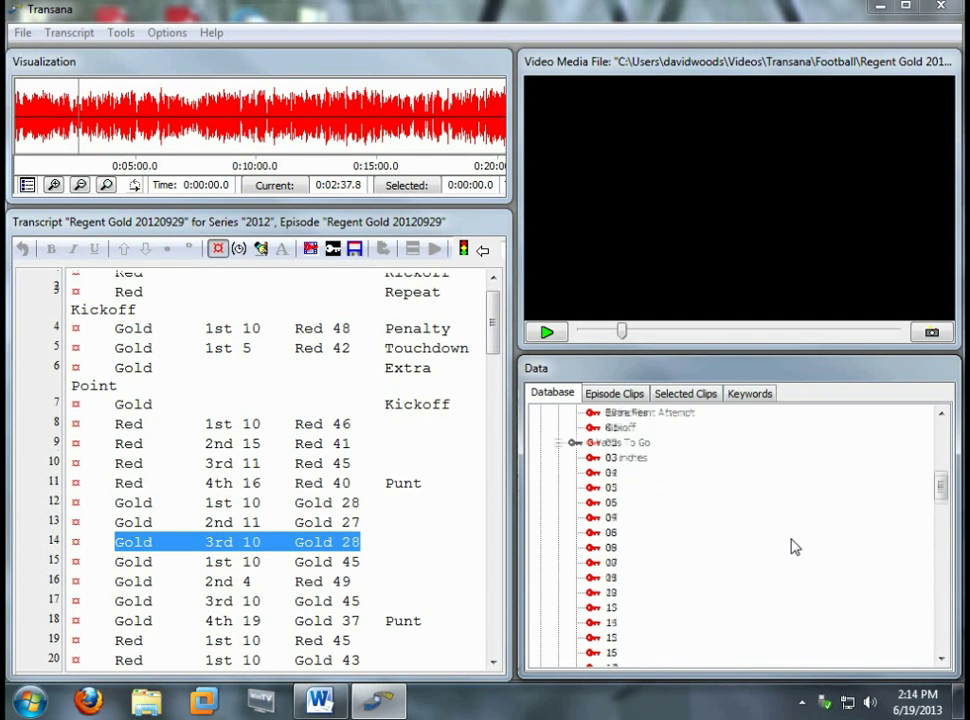
scroll(790, 545, "up", 3)
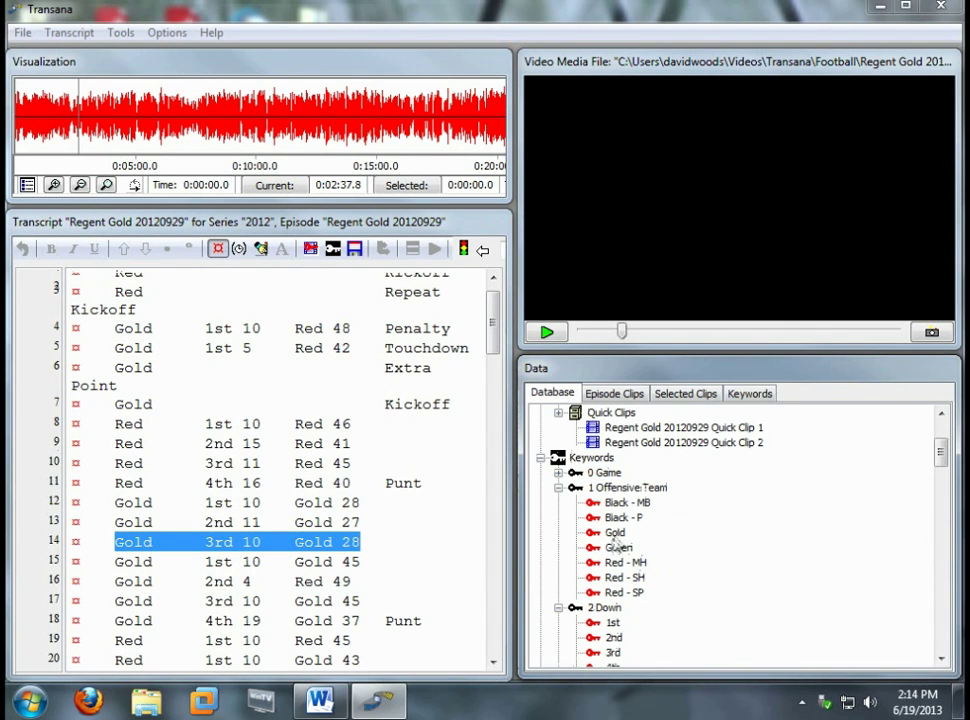
left_click(615, 535)
Code the line 14 play with the Yards To Go keyword 10
scroll(617, 545, "down", 3)
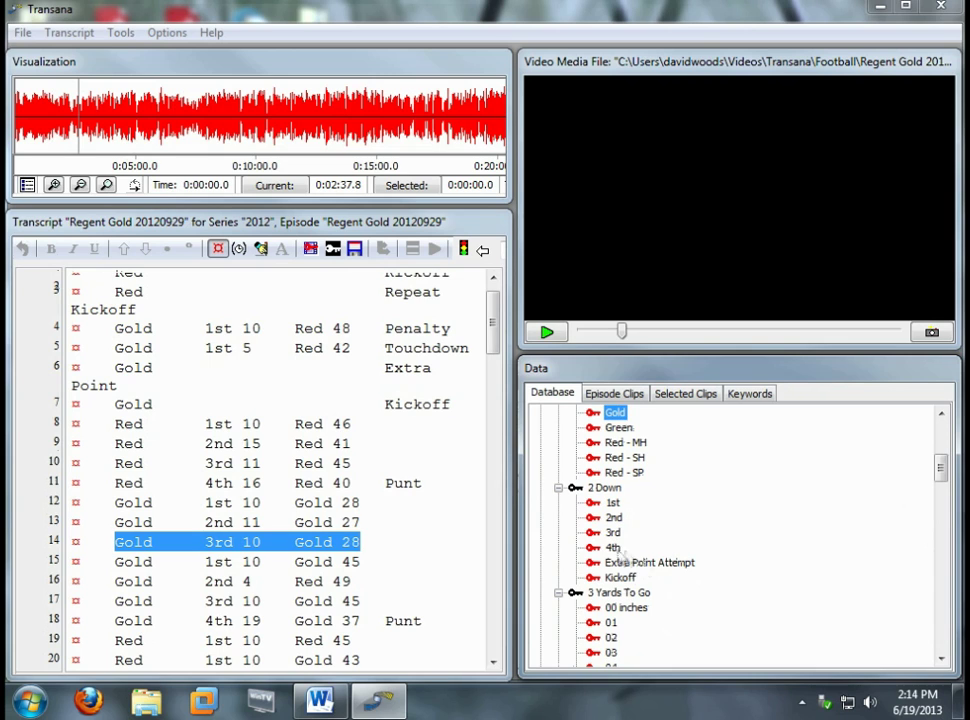
scroll(614, 541, "down", 5)
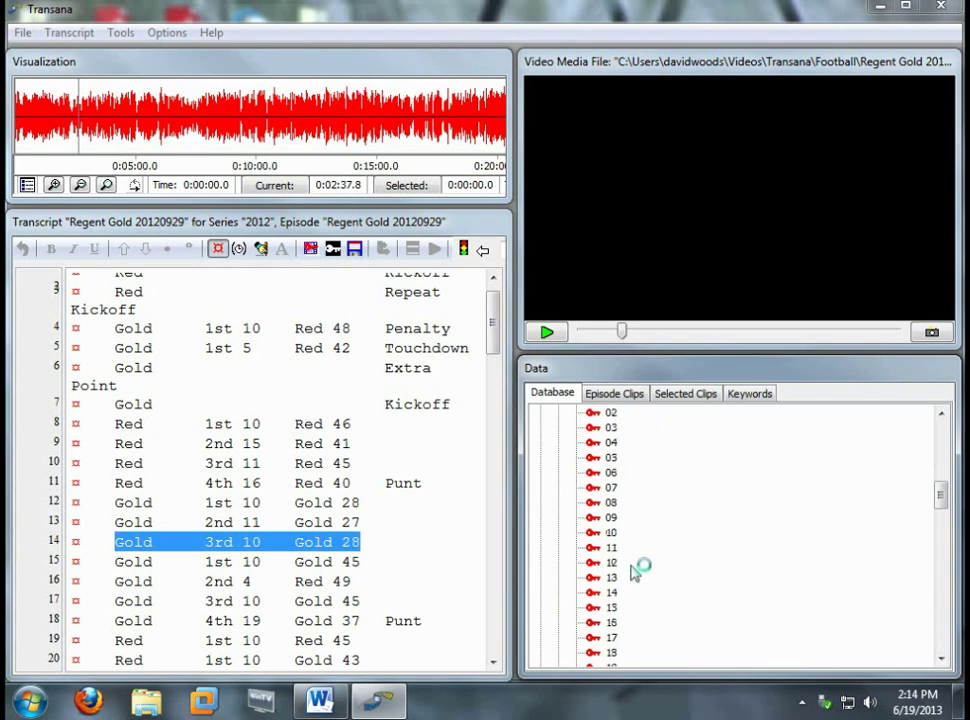
left_click(613, 533)
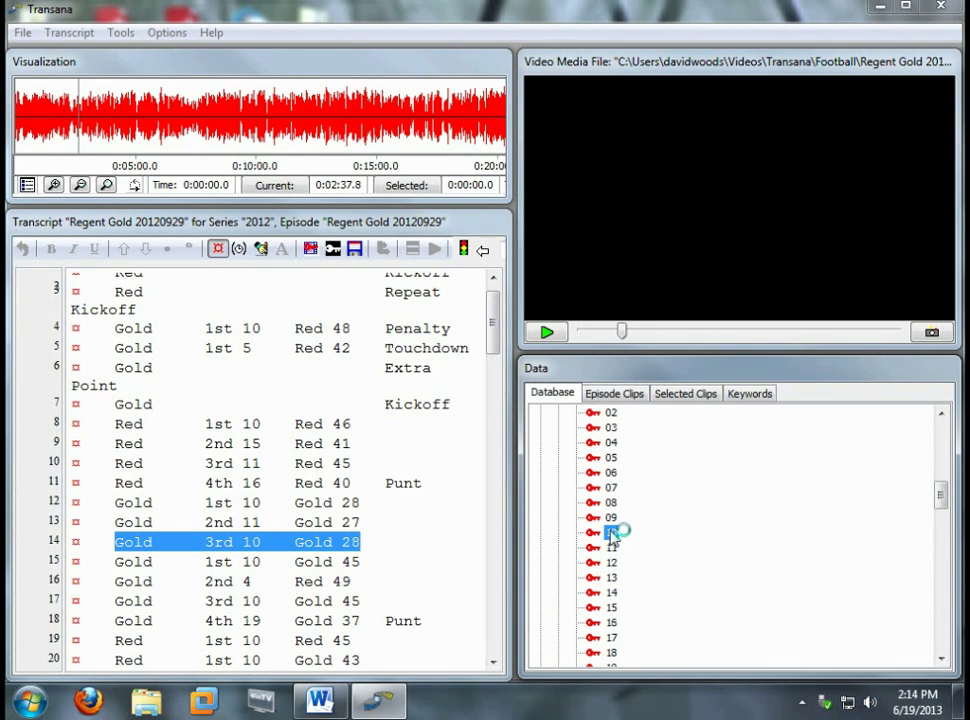
Play the line 14 video passage and code it with the Play Type keyword Run - Outside
left_click(315, 541)
key("ctrl+s")
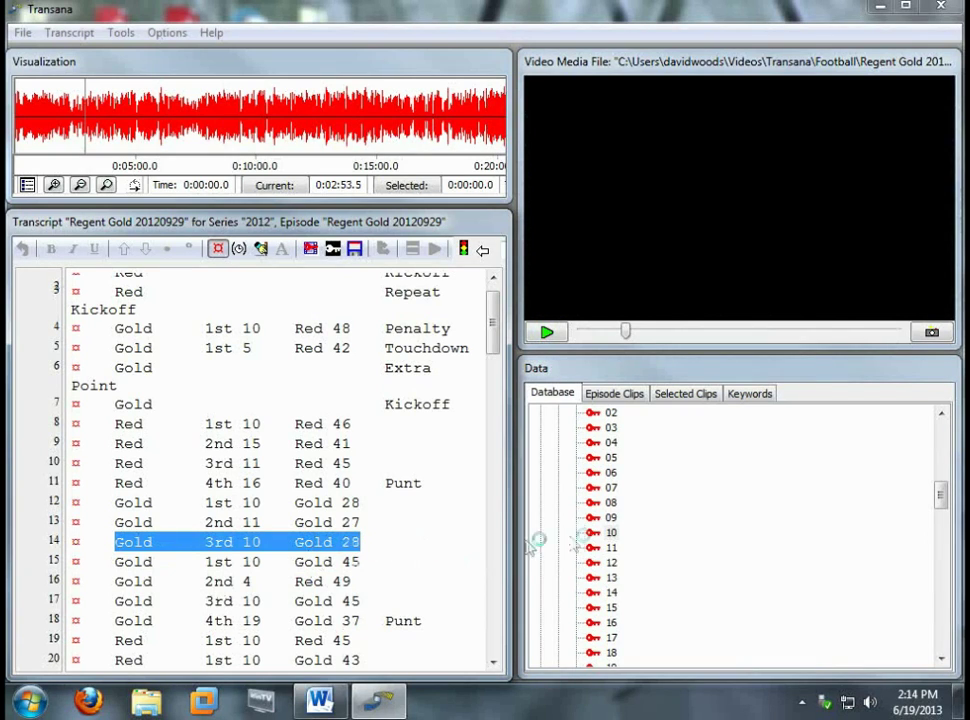
scroll(707, 535, "down", 10)
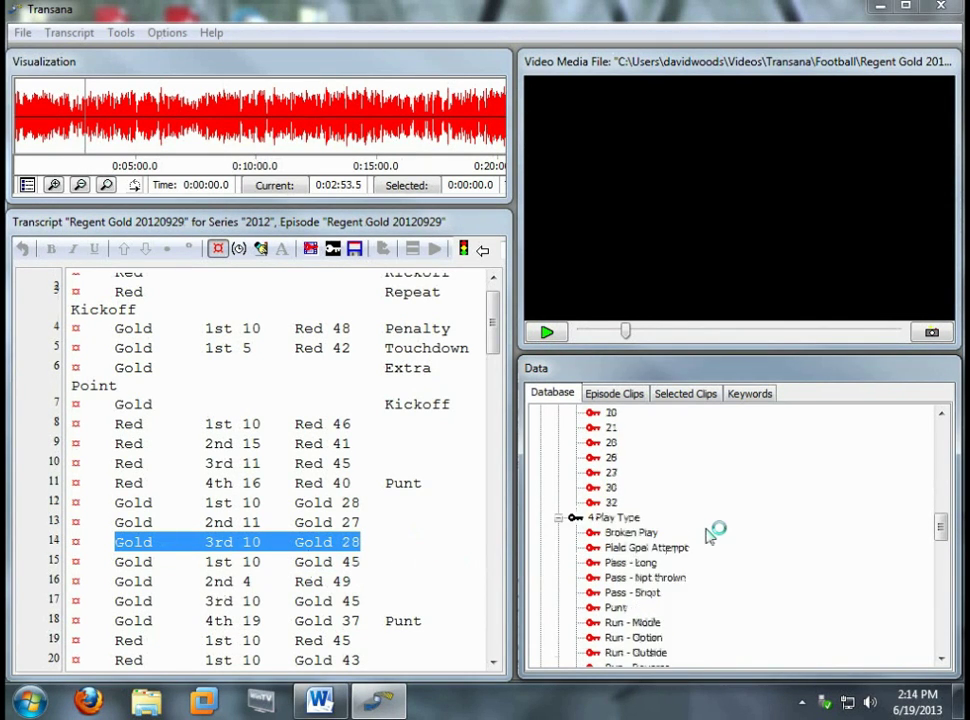
scroll(707, 535, "down", 1)
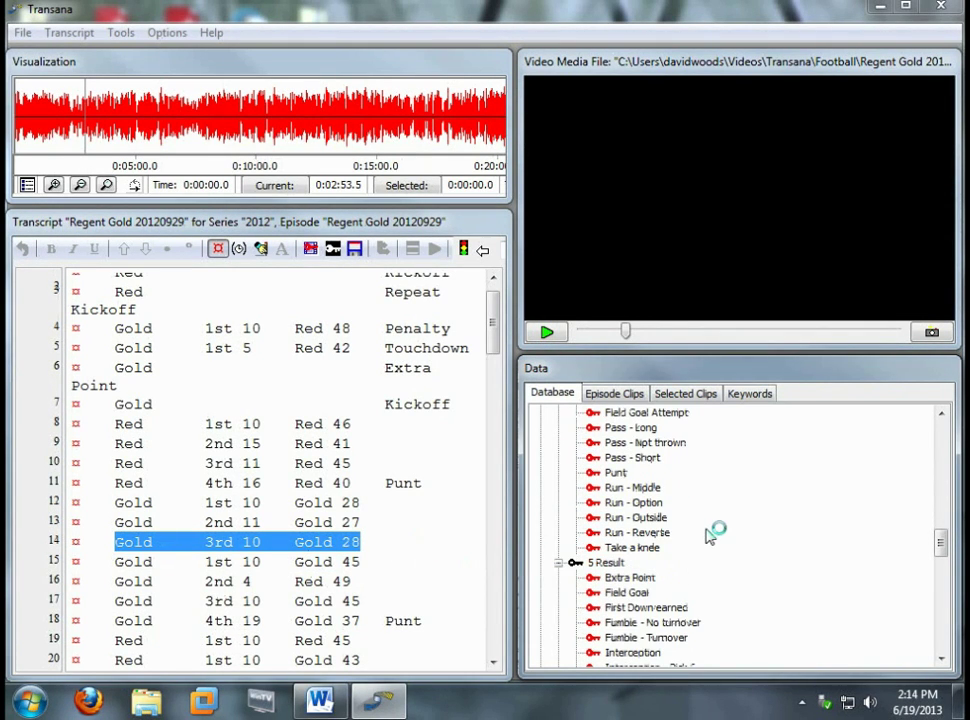
left_click(650, 518)
Code the line 14 play with the Result keywords Yardage - Positive and First Down earned, plus the Yards Gained keyword 13
scroll(655, 520, "down", 4)
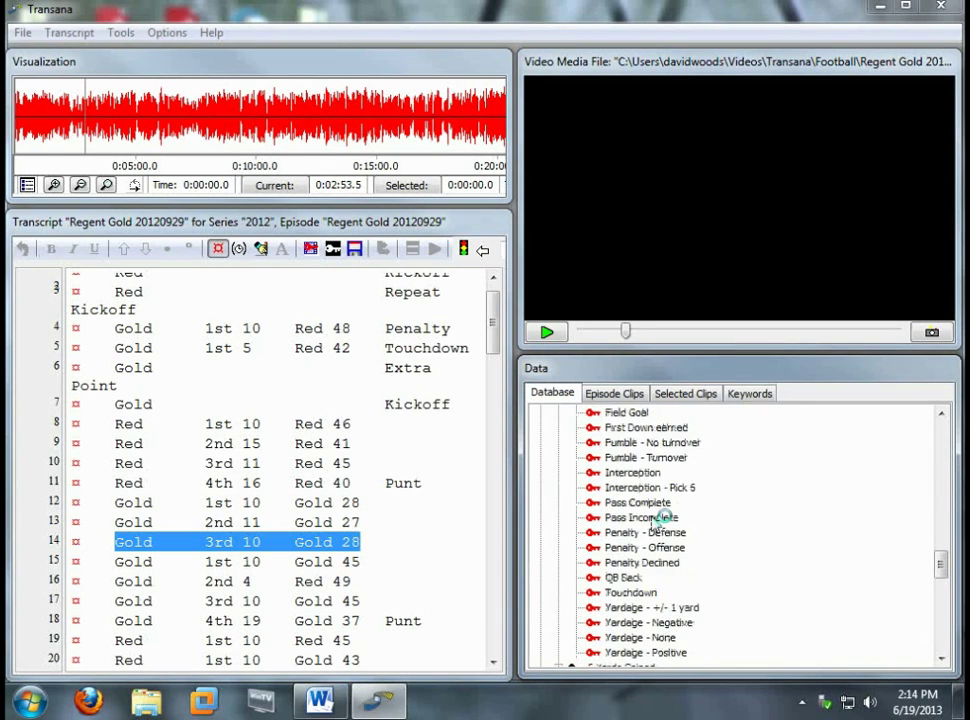
scroll(663, 518, "down", 1)
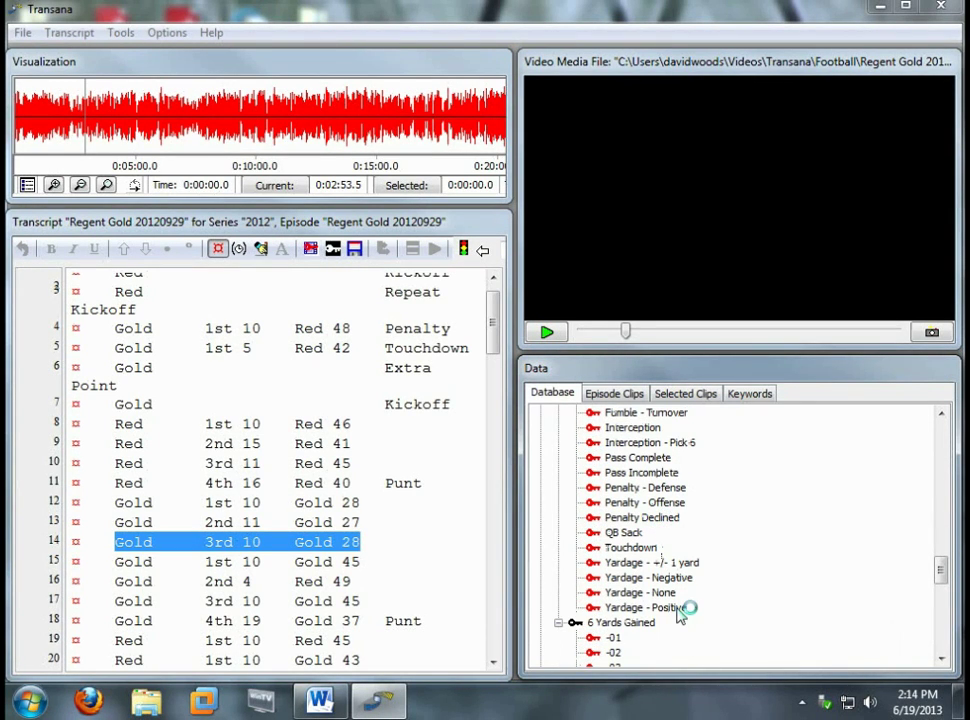
left_click(678, 610)
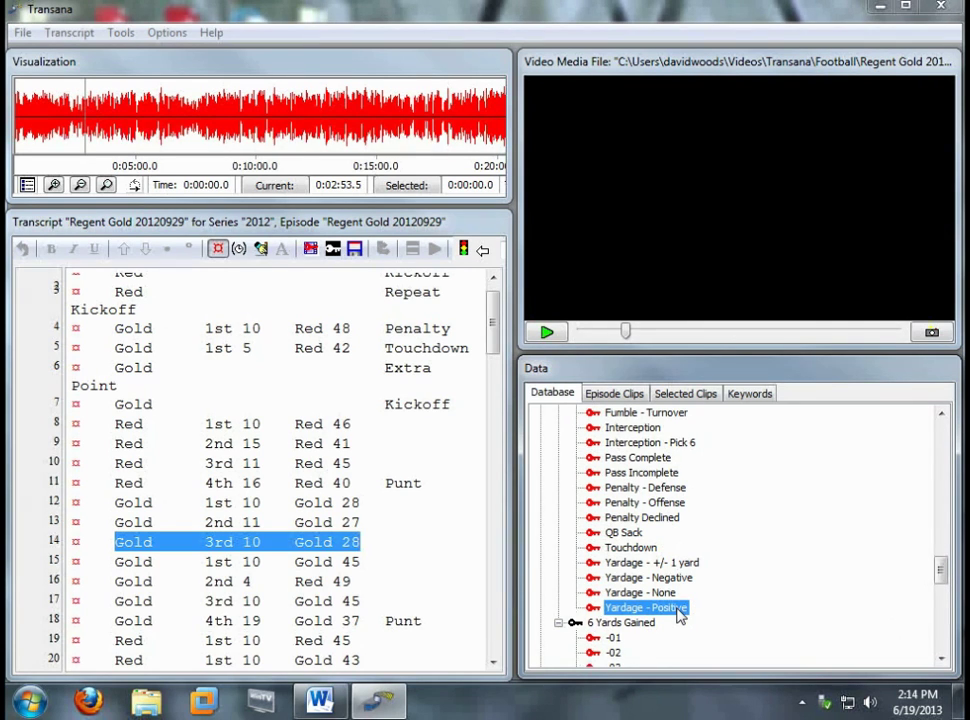
scroll(678, 612, "up", 1)
left_click(651, 430)
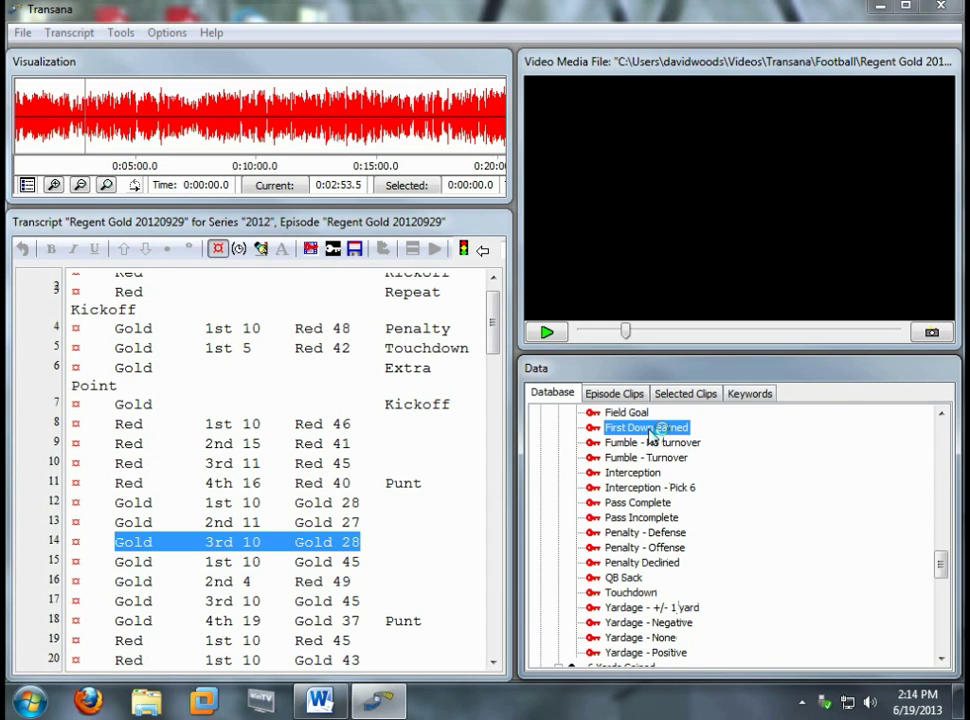
scroll(660, 432, "down", 10)
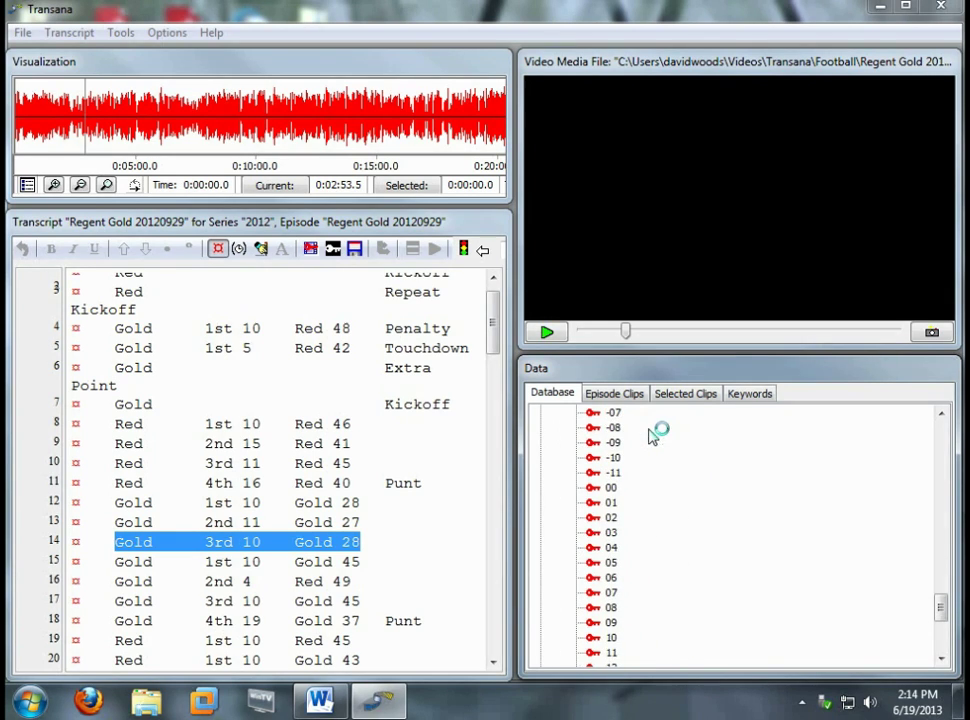
left_click(613, 548)
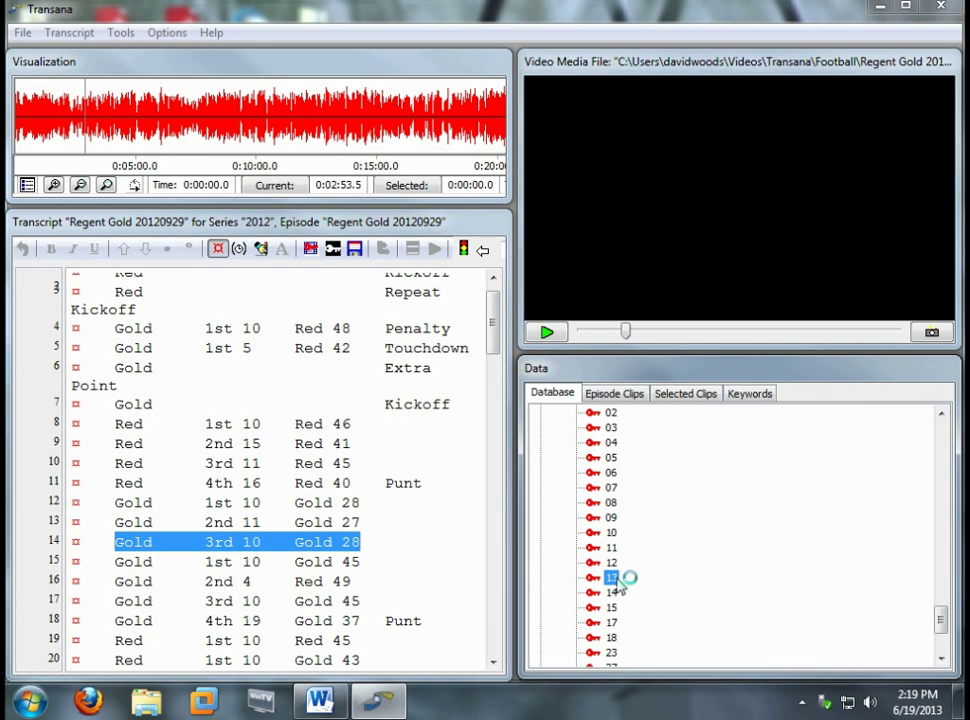
Rename the Quick Clips collection as 20120929
scroll(617, 585, "up", 10)
scroll(617, 583, "up", 5)
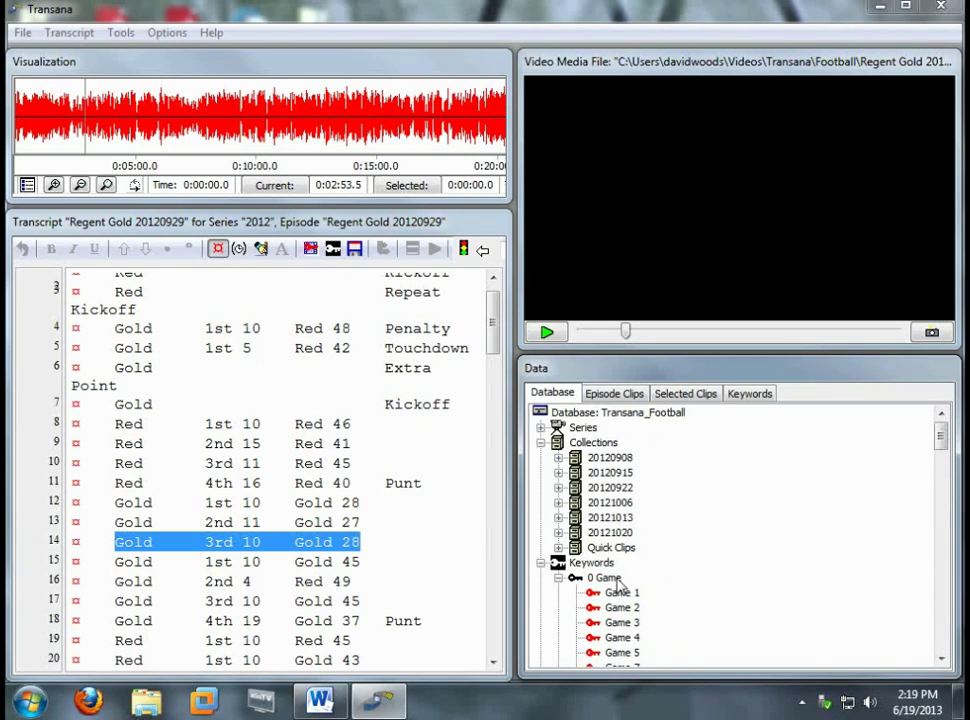
left_click(605, 550)
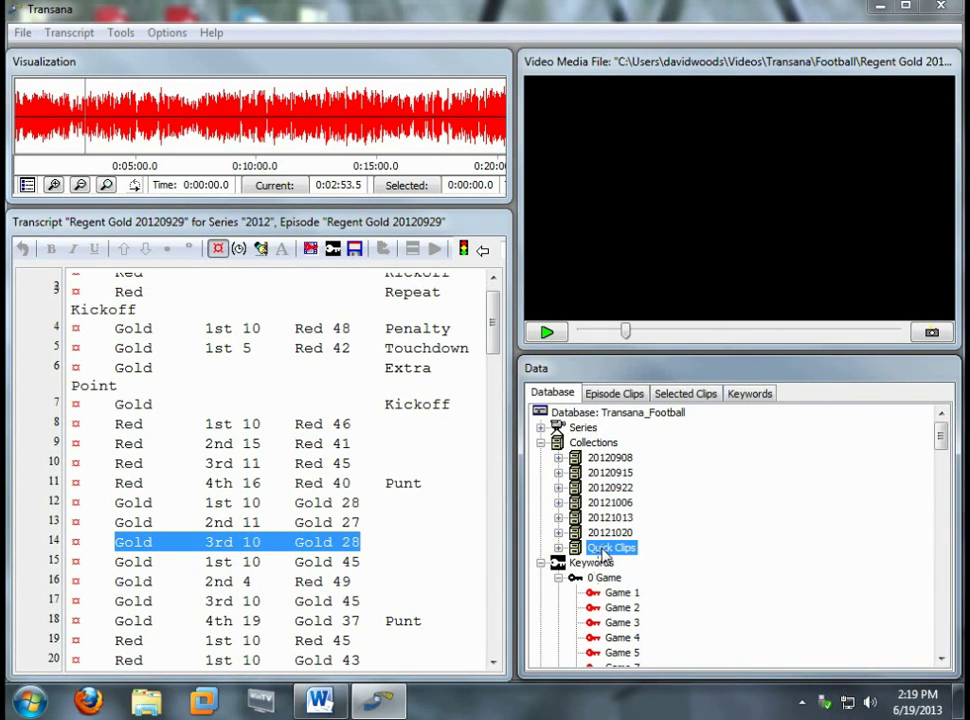
left_click(608, 549)
type("201")
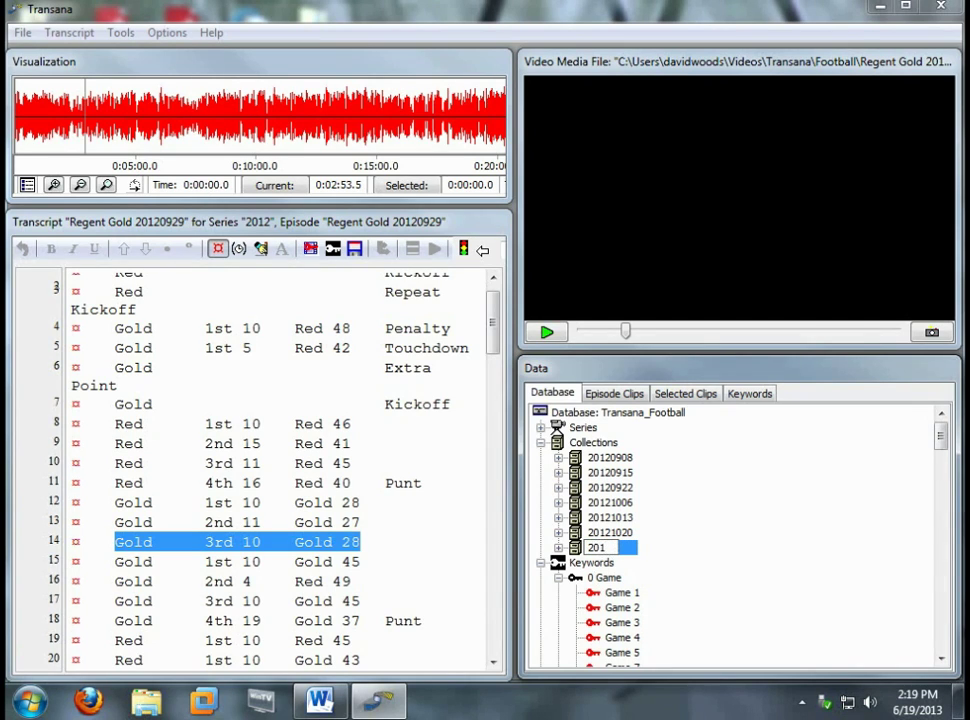
type("20929")
key("Return")
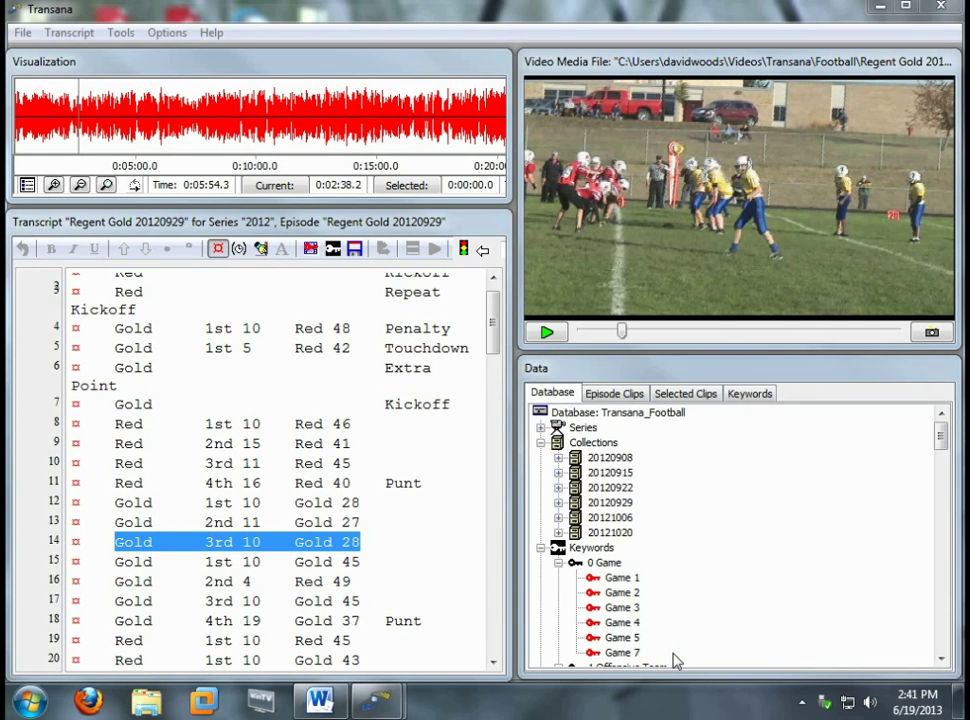
Collapse the Keywords and Collections branches and produce a Keyword Map for the Regent Gold 20120929 episode in the 2012 series
left_click(540, 548)
left_click(540, 442)
left_click(540, 427)
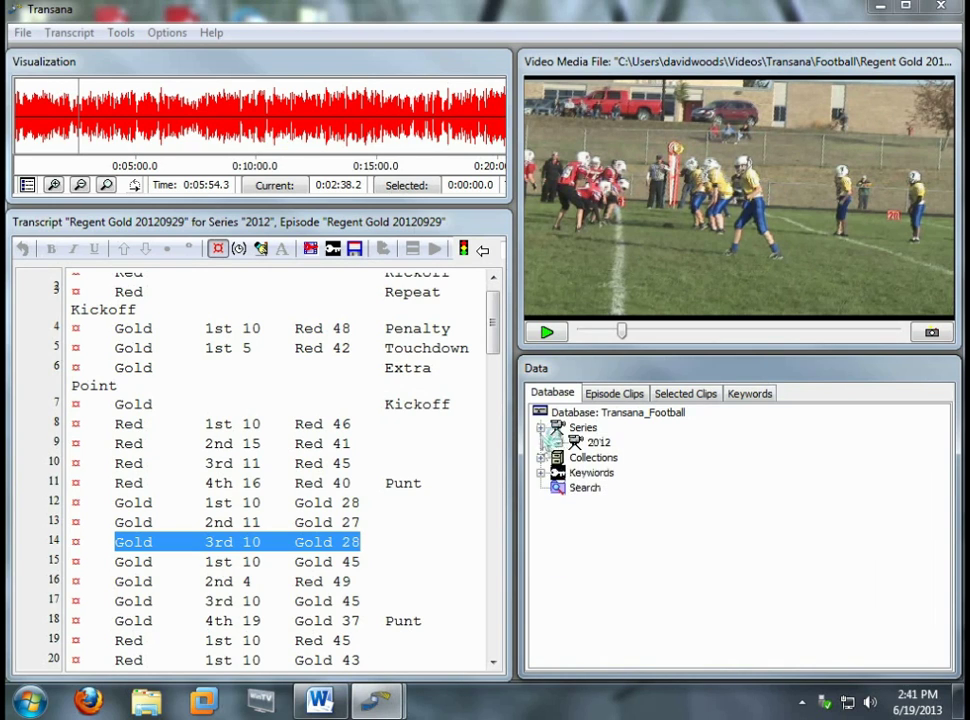
left_click(557, 442)
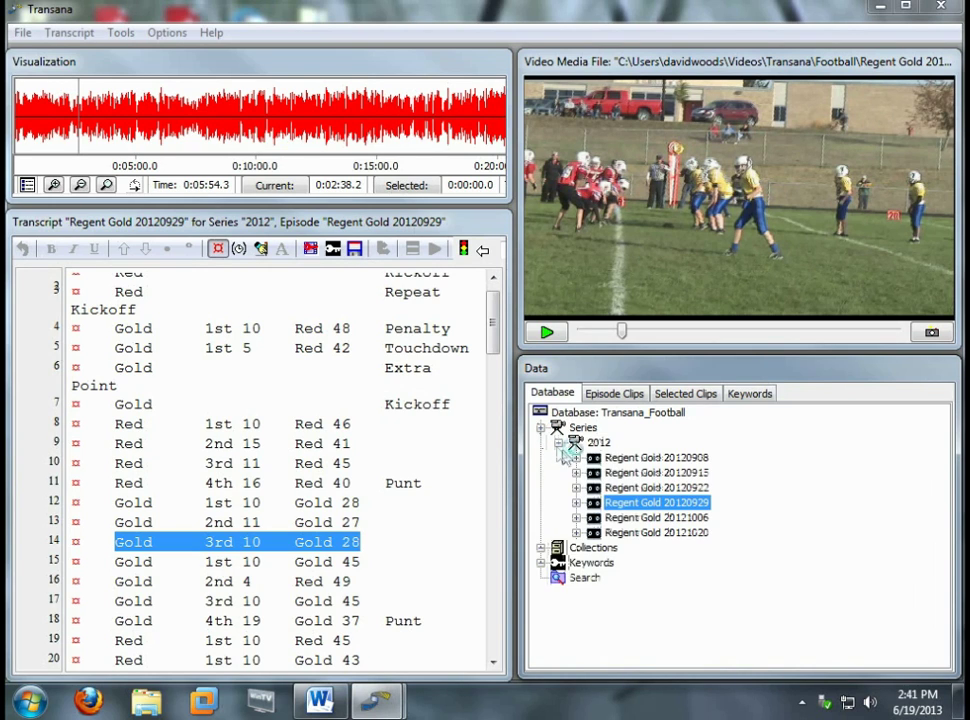
right_click(638, 506)
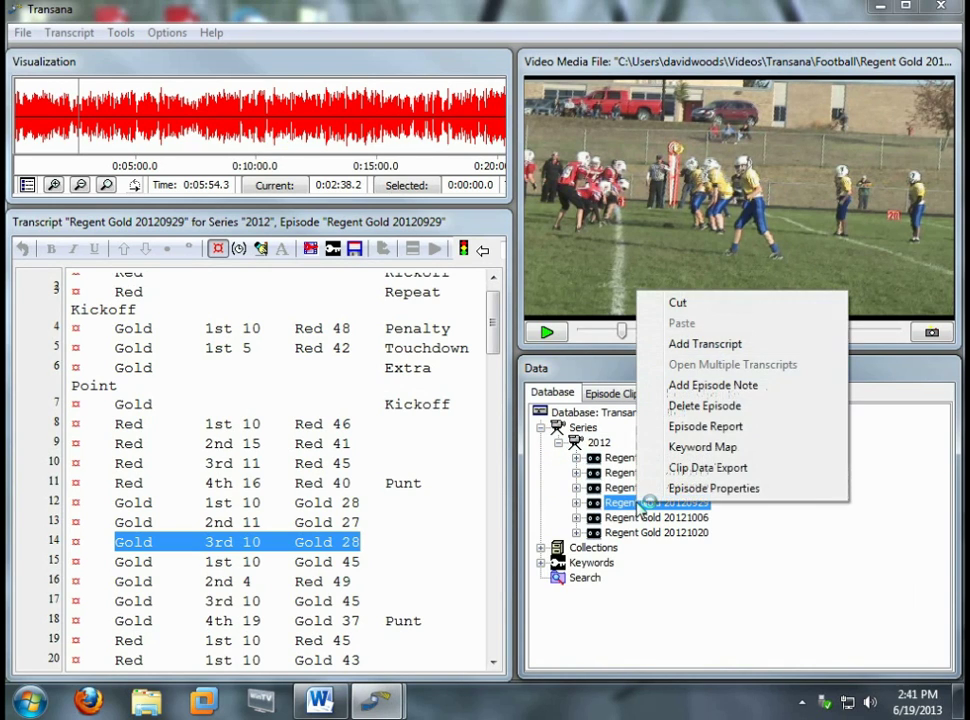
left_click(705, 448)
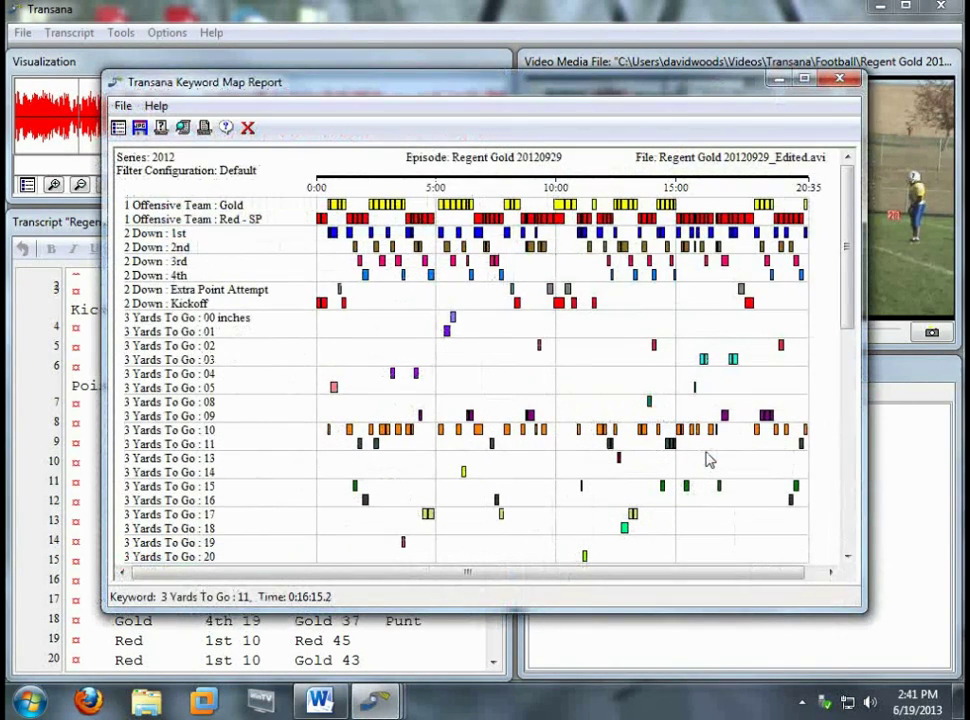
left_click(707, 459)
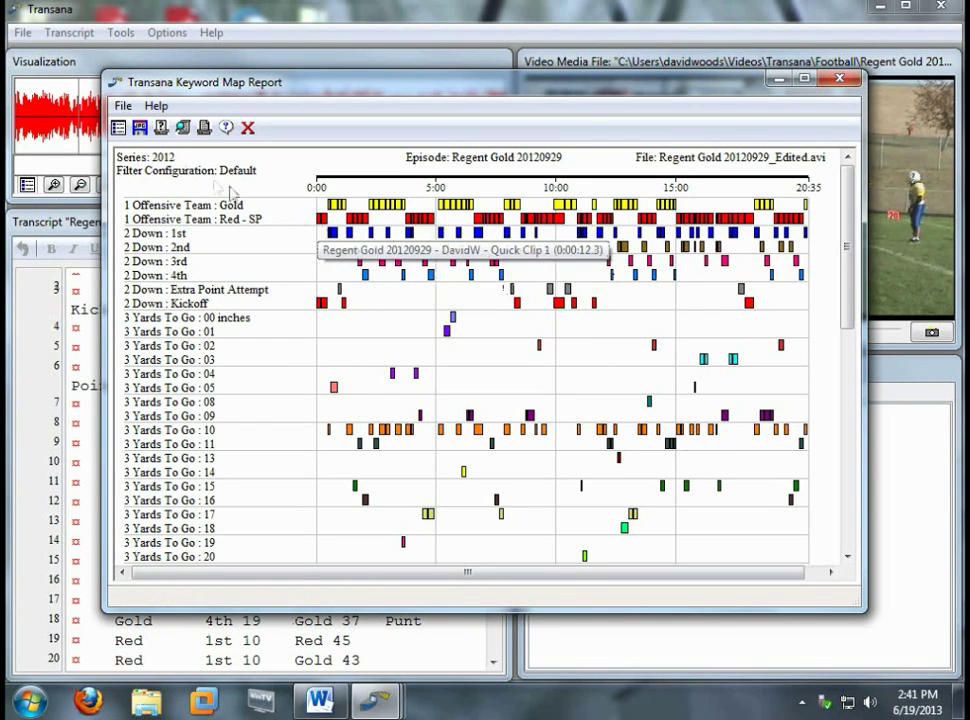
Load the Gold Defense filter configuration and apply it to the Keyword Map
left_click(118, 129)
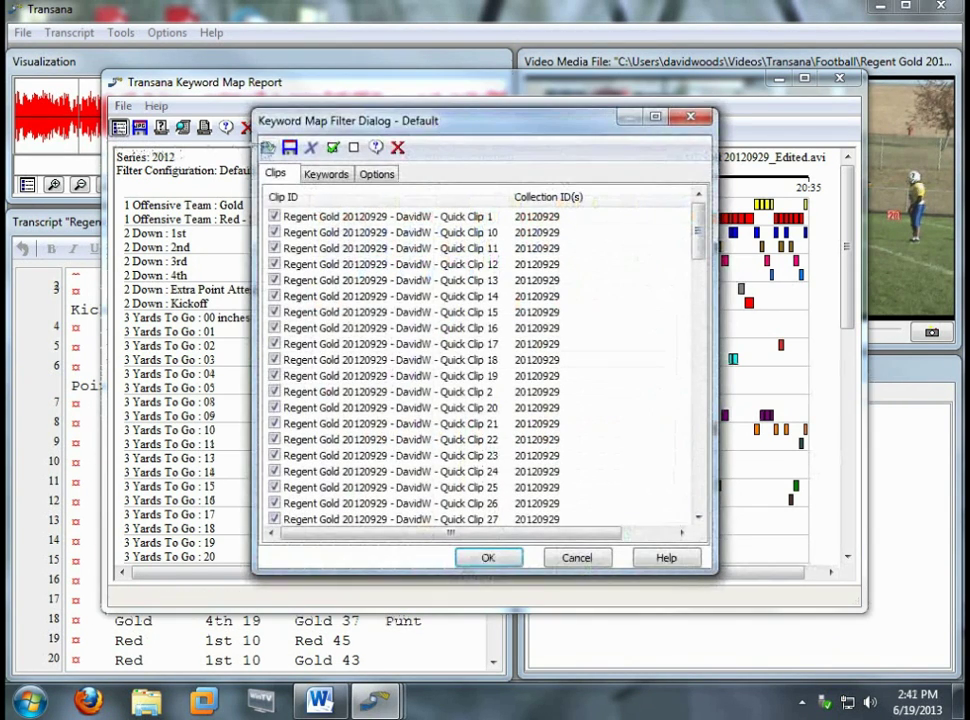
left_click(269, 148)
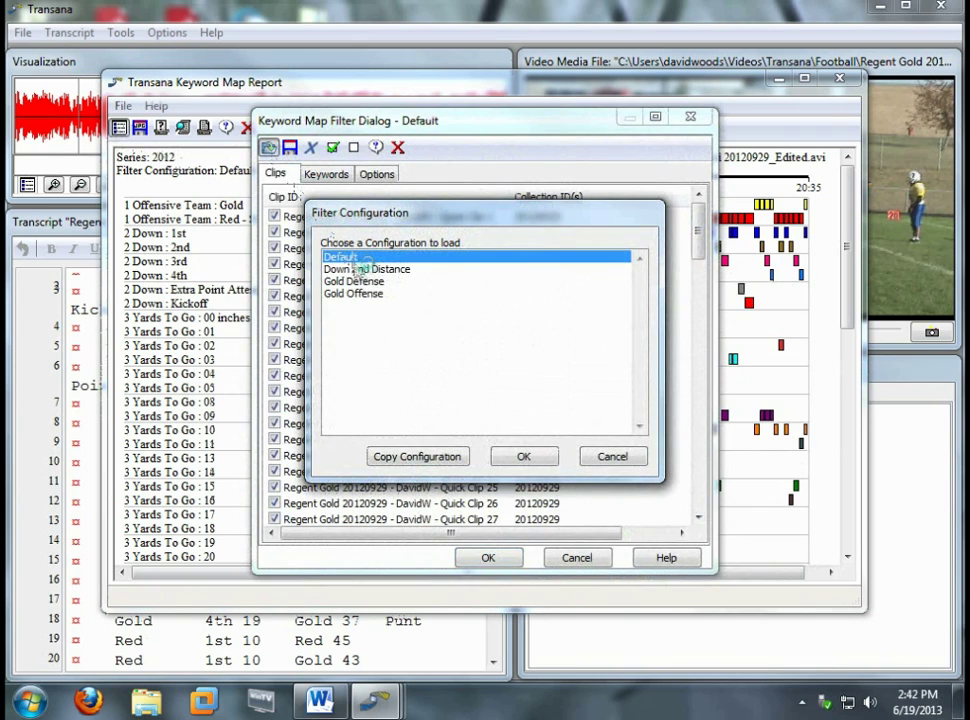
left_click(377, 294)
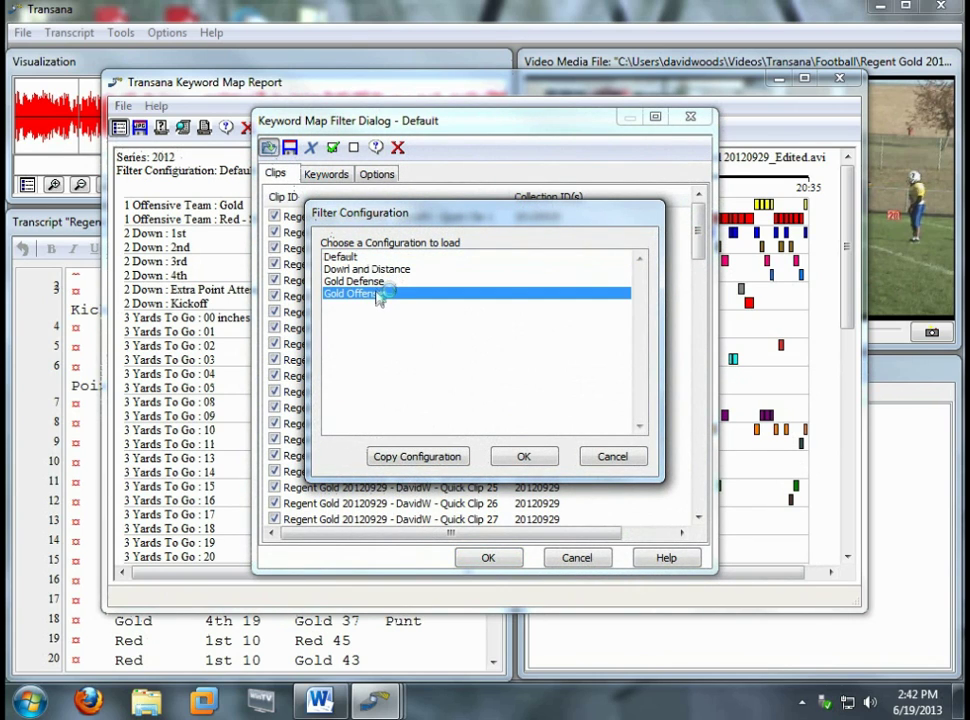
left_click(380, 283)
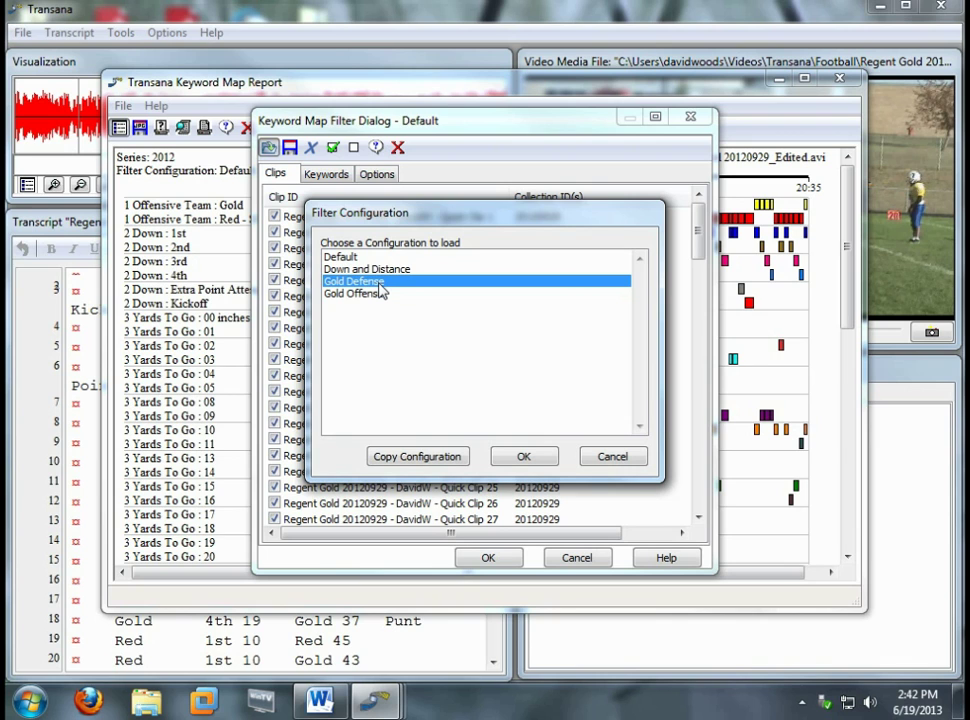
left_click(525, 457)
left_click(498, 558)
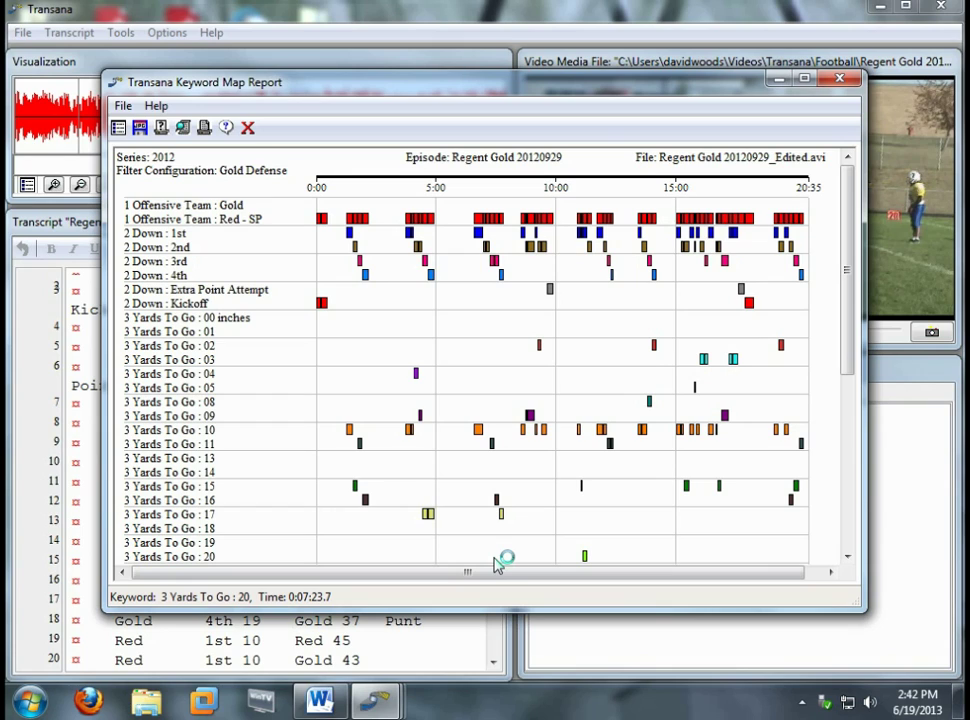
Open and play the clip near 0:06:48 in the map's Yardage - Negative row, and close the Keyword Map report
left_click(493, 446)
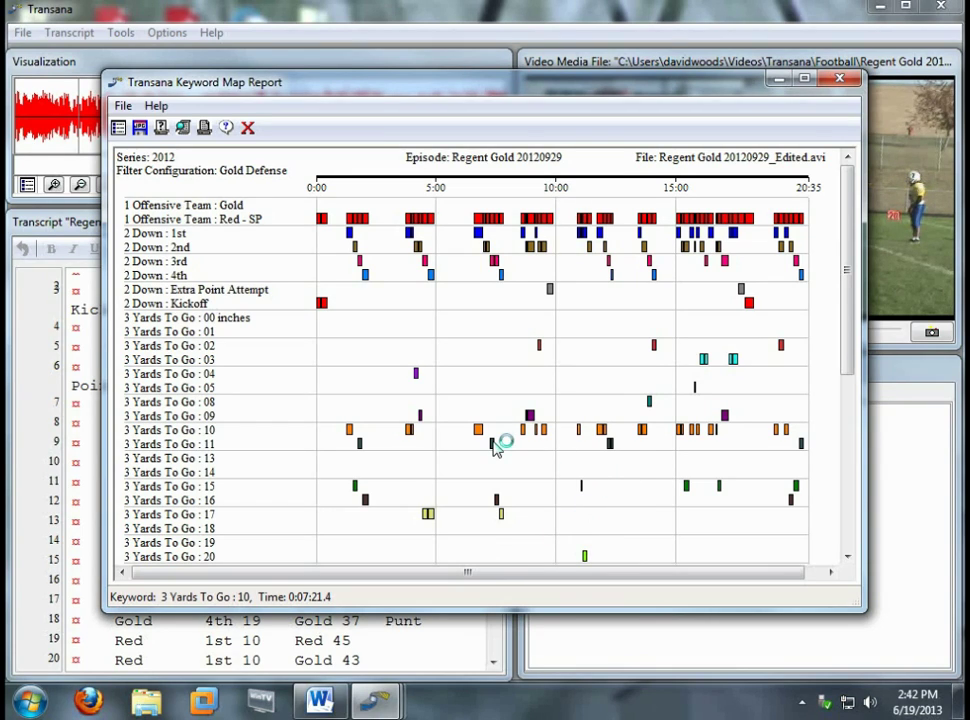
scroll(497, 447, "down", 8)
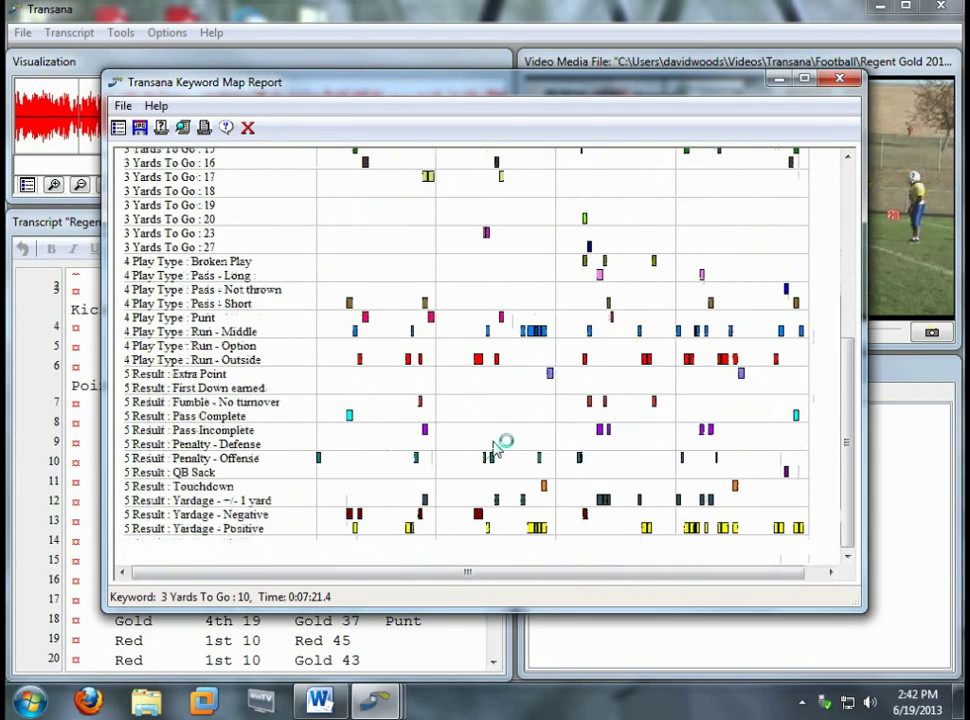
left_click(479, 516)
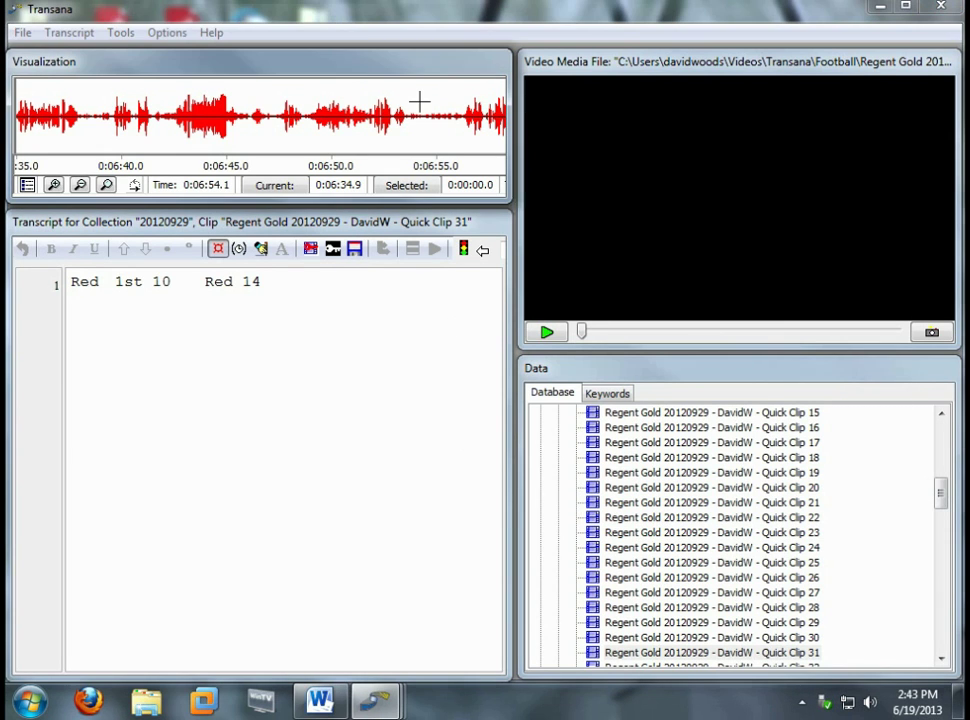
key("ctrl+s")
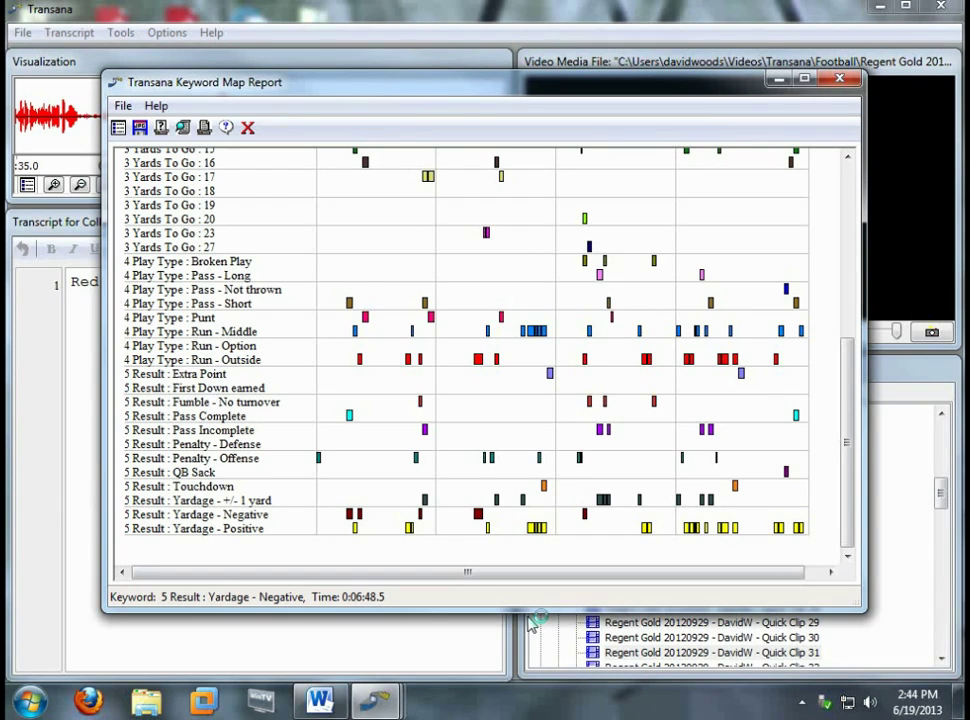
left_click(845, 81)
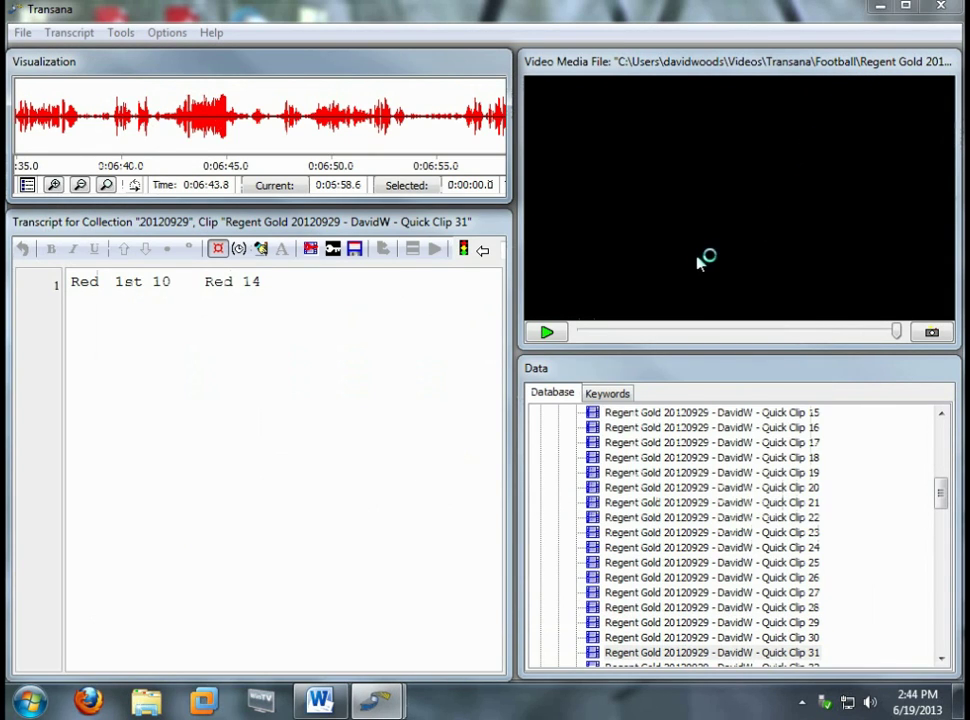
Produce the Episode Report for Regent Gold 20120929, examine its keyword Summary, and close the report
left_click_drag(942, 495, 944, 433)
right_click(689, 505)
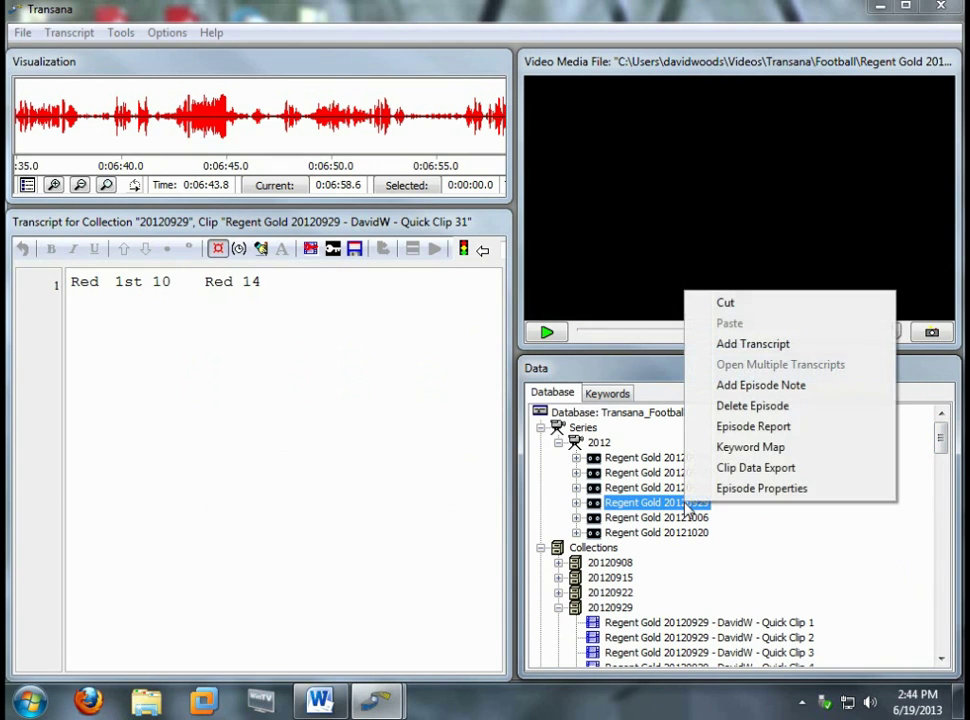
left_click(764, 428)
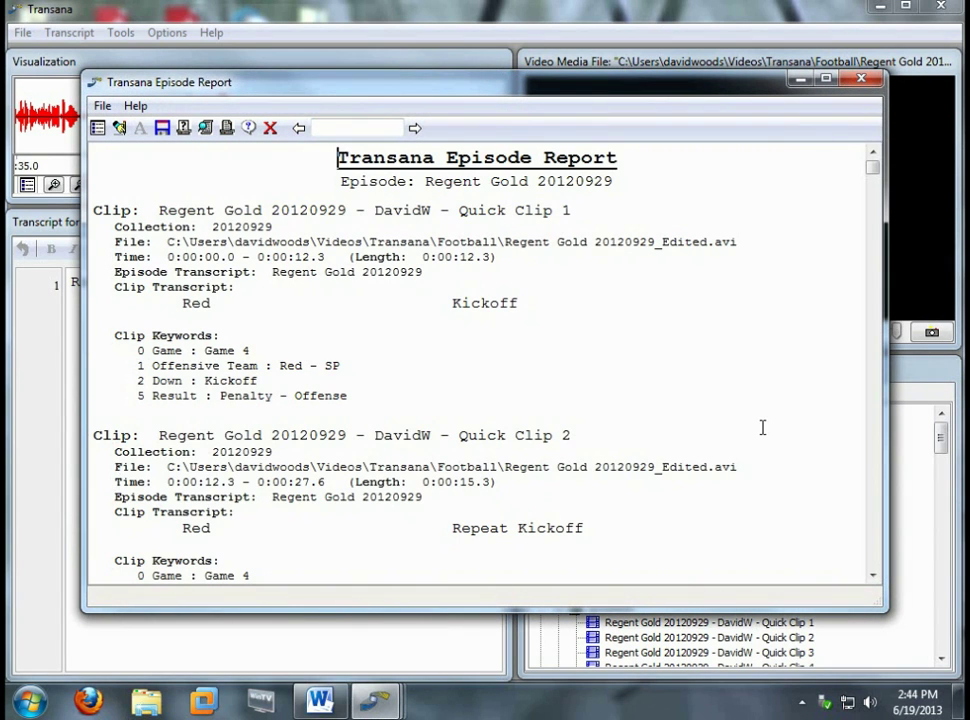
left_click_drag(874, 162, 912, 555)
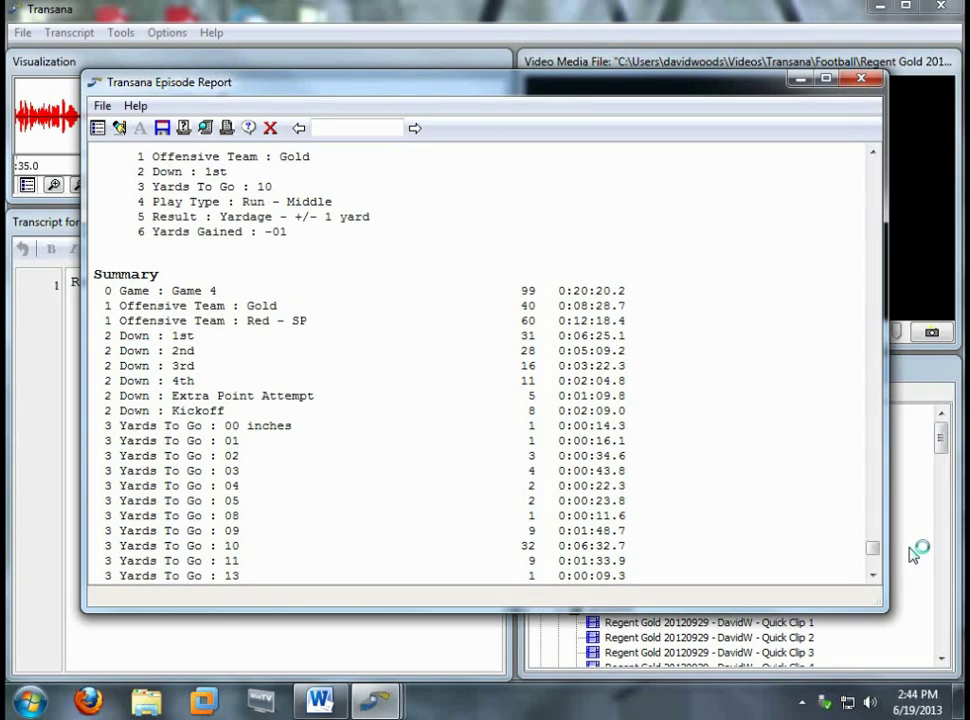
left_click(864, 80)
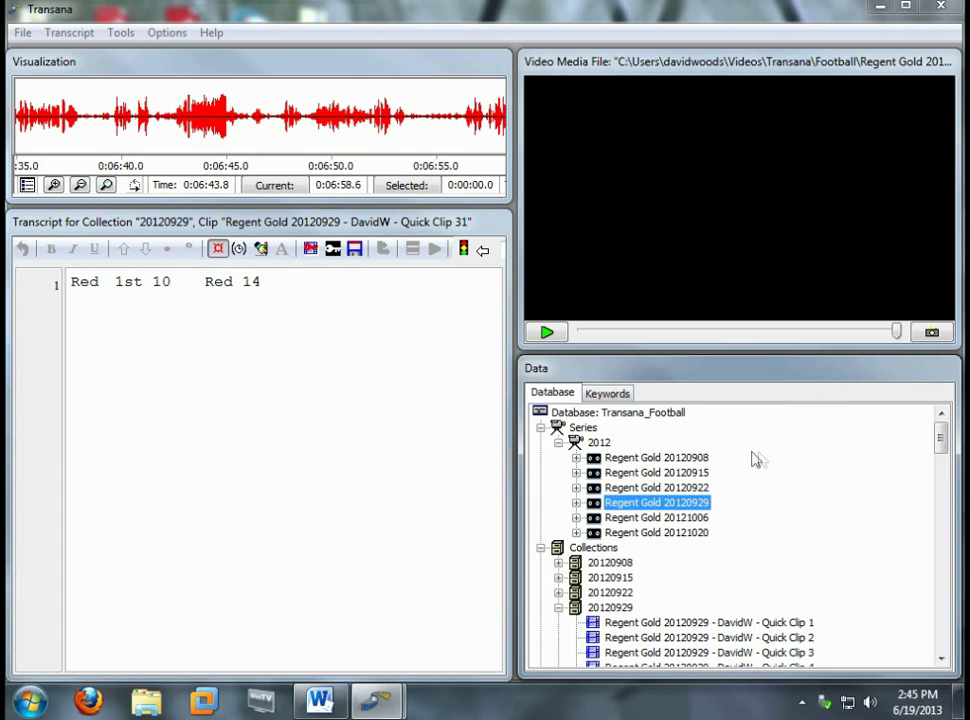
Collapse the Series and Collections branches and start a new Boolean Keyword Search
left_click(540, 428)
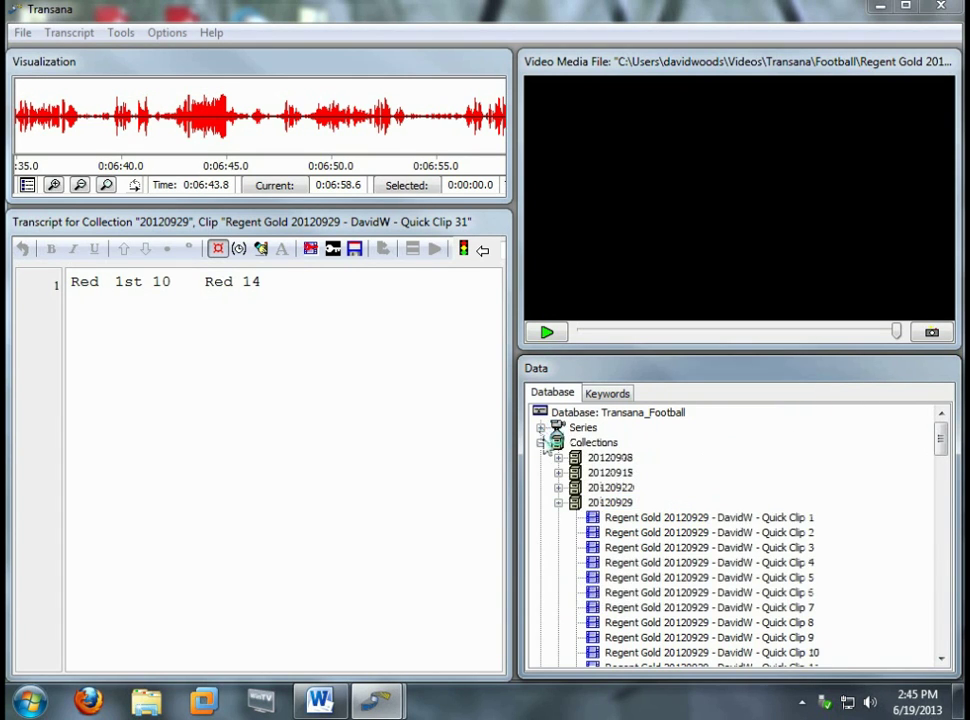
left_click(541, 442)
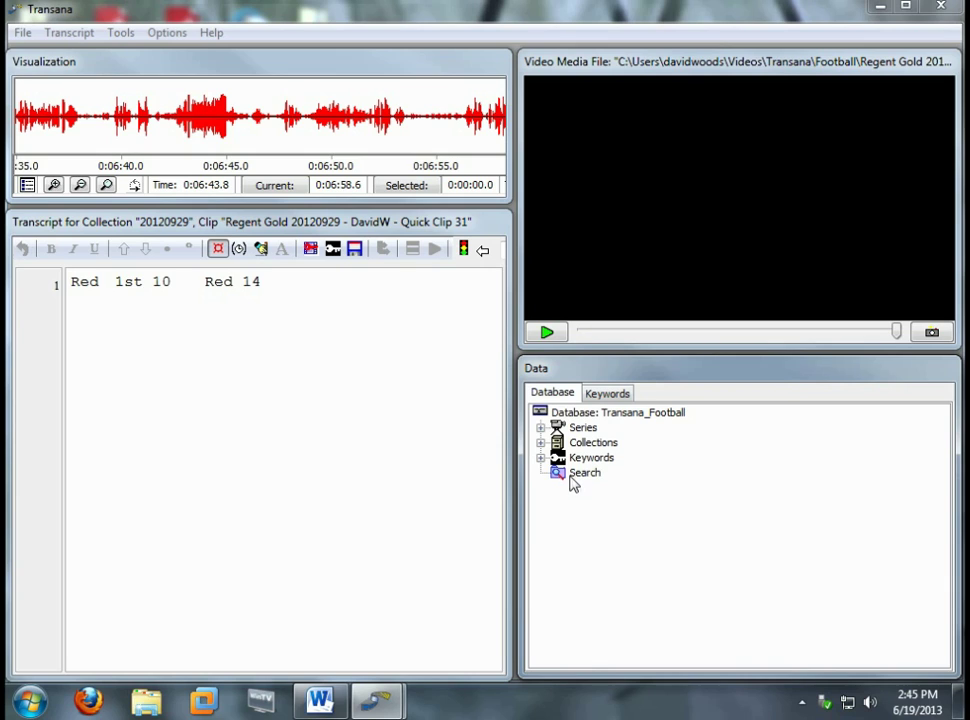
right_click(579, 484)
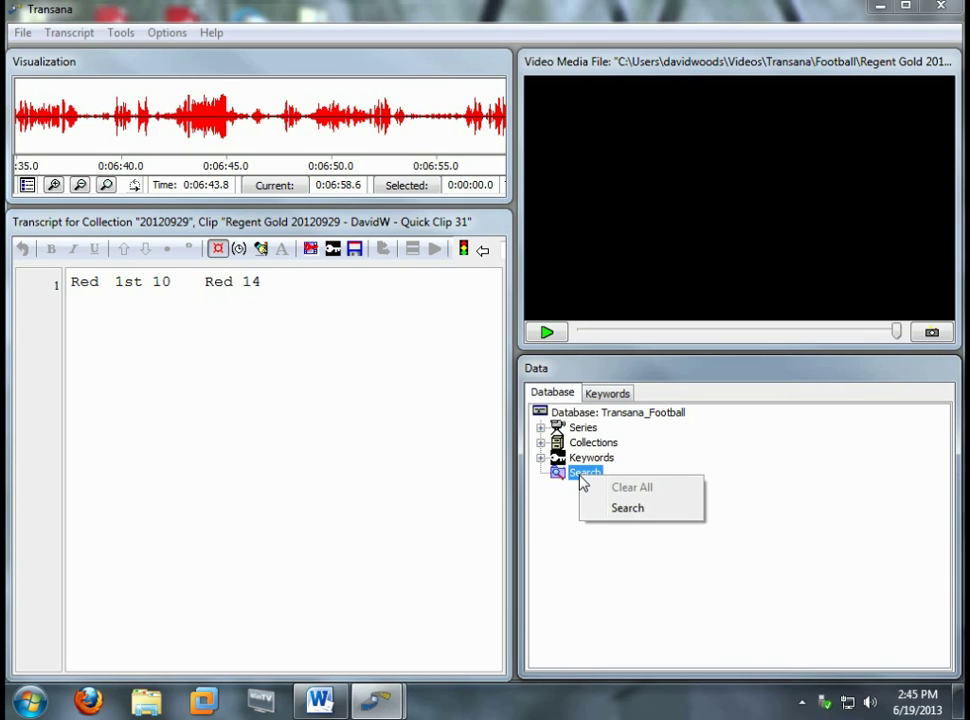
left_click(630, 509)
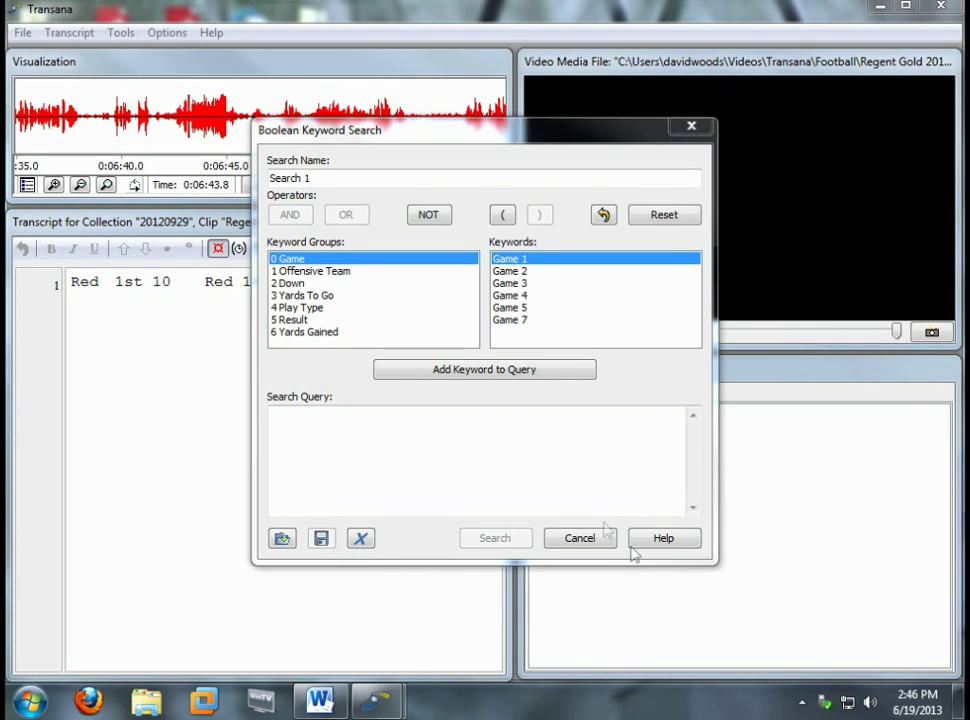
Build the query 1 Offensive Team:Gold AND 5 Result:Touchdown and run the search
left_click(335, 271)
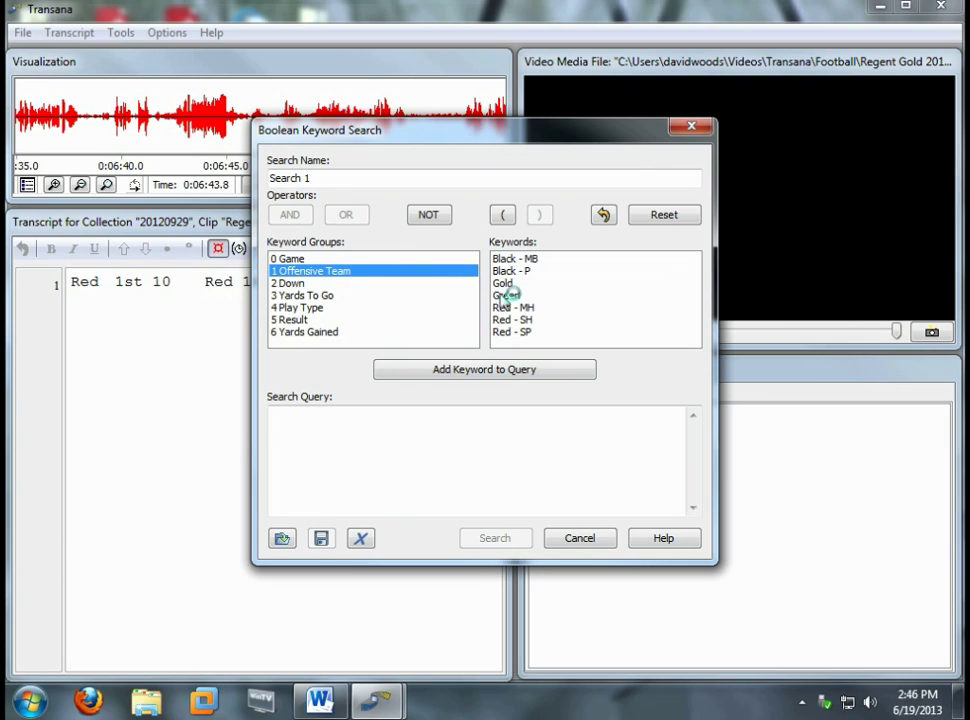
double_click(506, 283)
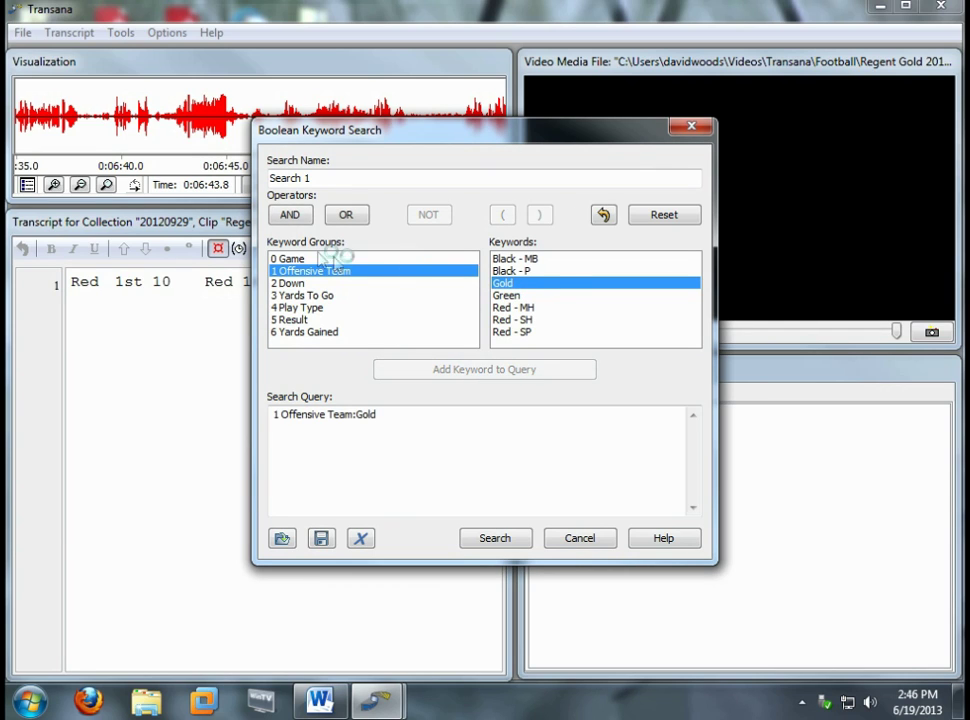
left_click(290, 215)
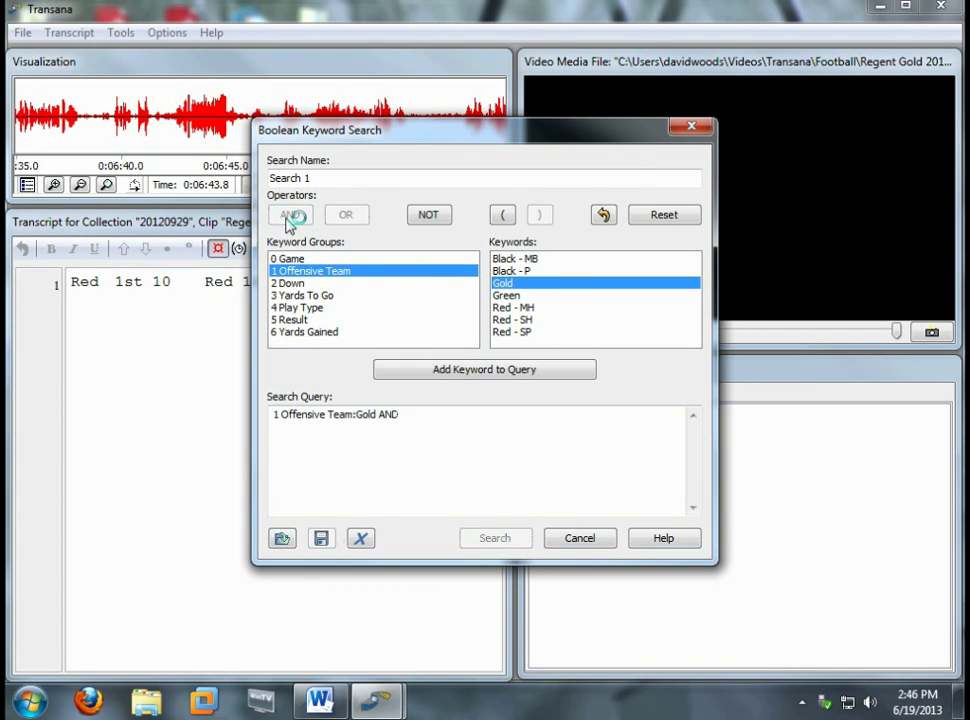
left_click(297, 322)
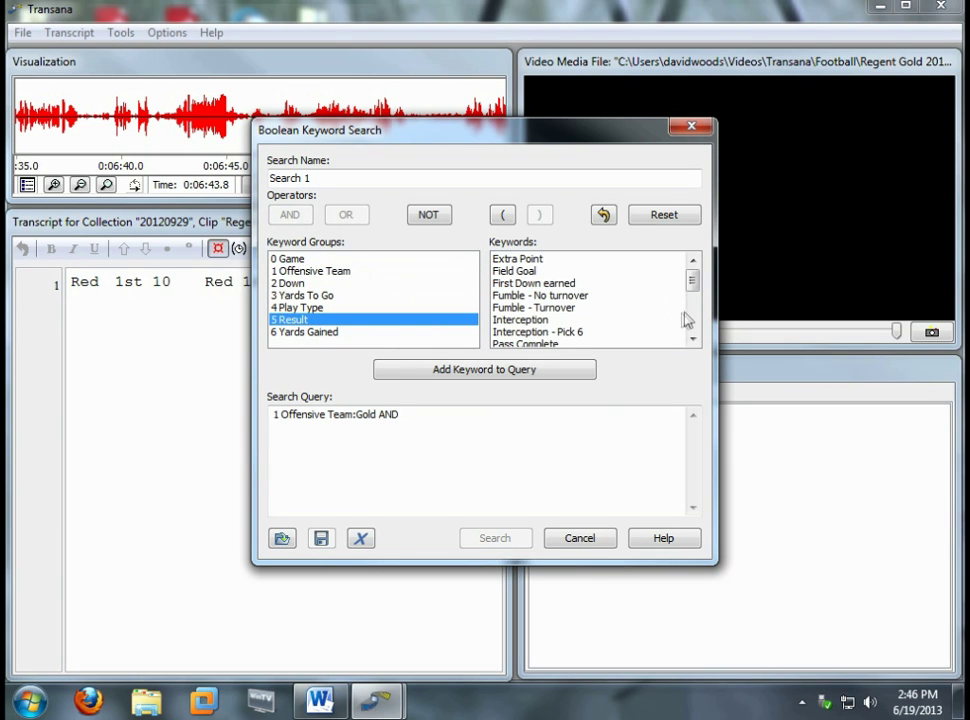
left_click(693, 340)
left_click(693, 340)
left_click(693, 340)
left_click(693, 340)
left_click(693, 340)
double_click(522, 308)
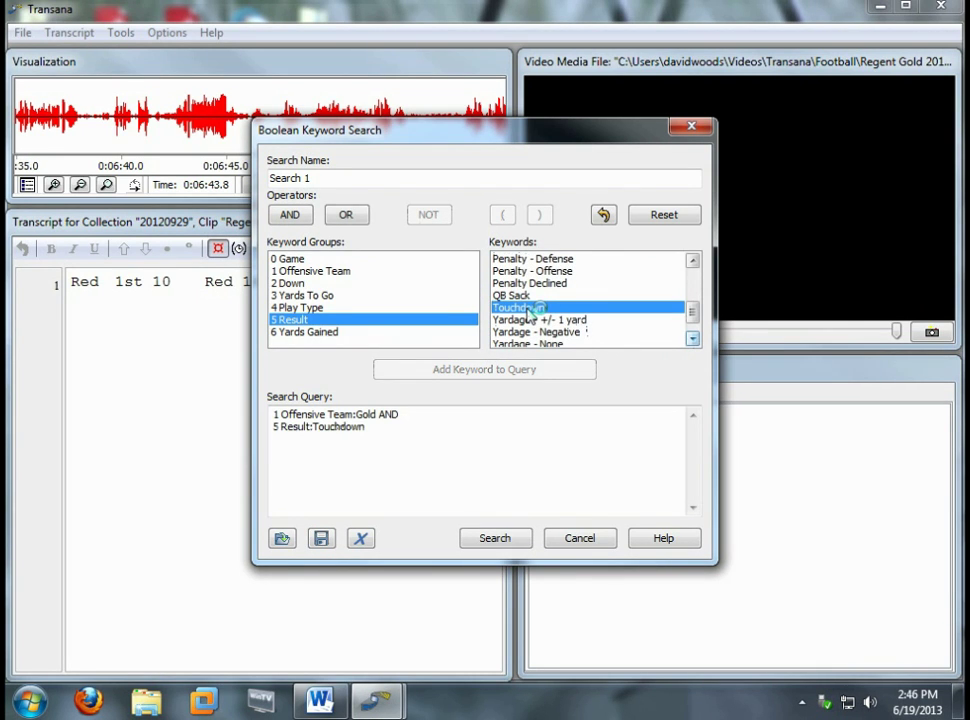
left_click(494, 540)
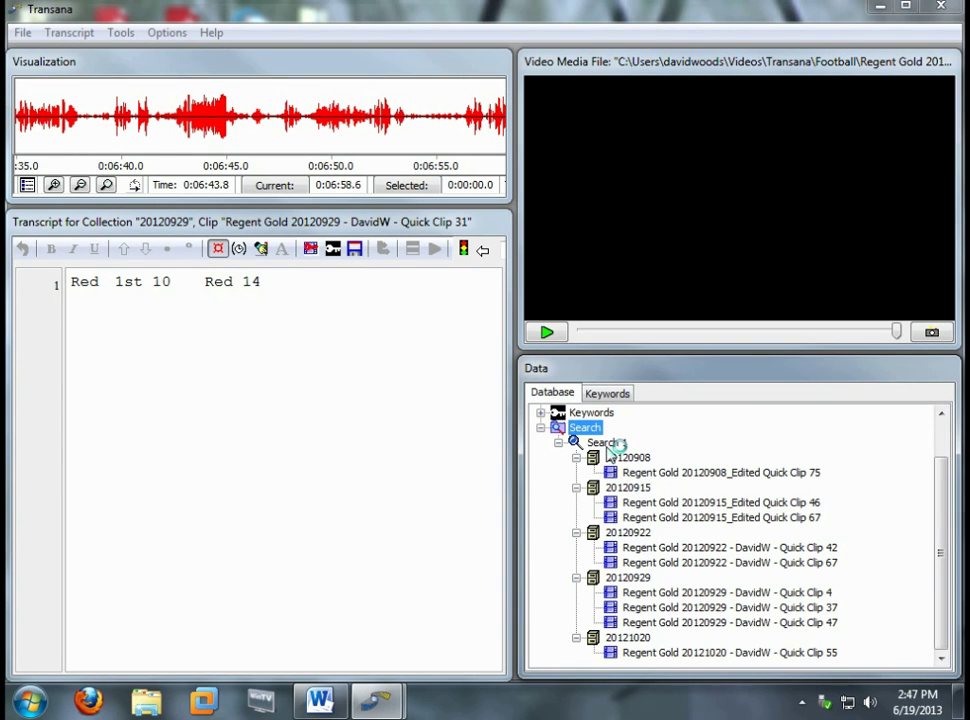
Set the presentation mode to Video Only and play all clips in the Search 1 results
left_click(166, 33)
mouse_move(244, 240)
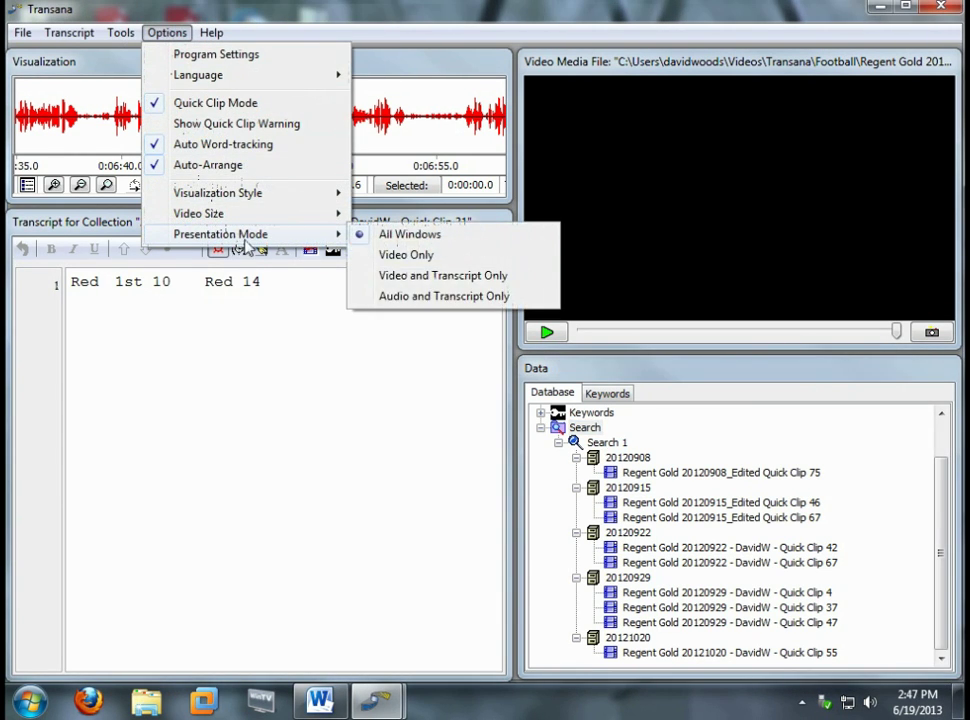
left_click(396, 256)
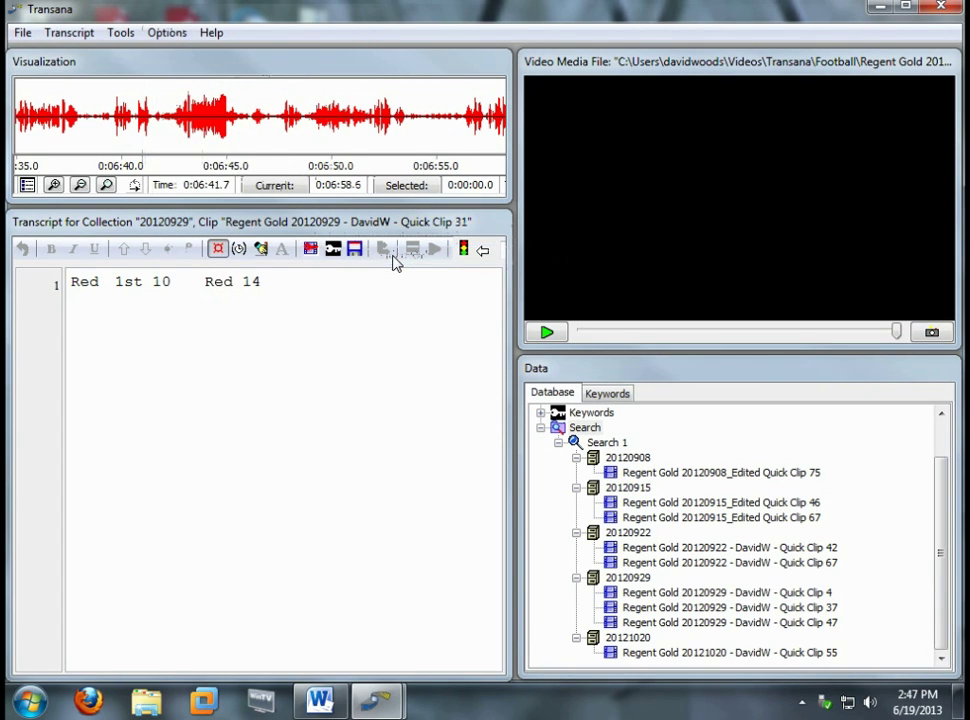
right_click(613, 445)
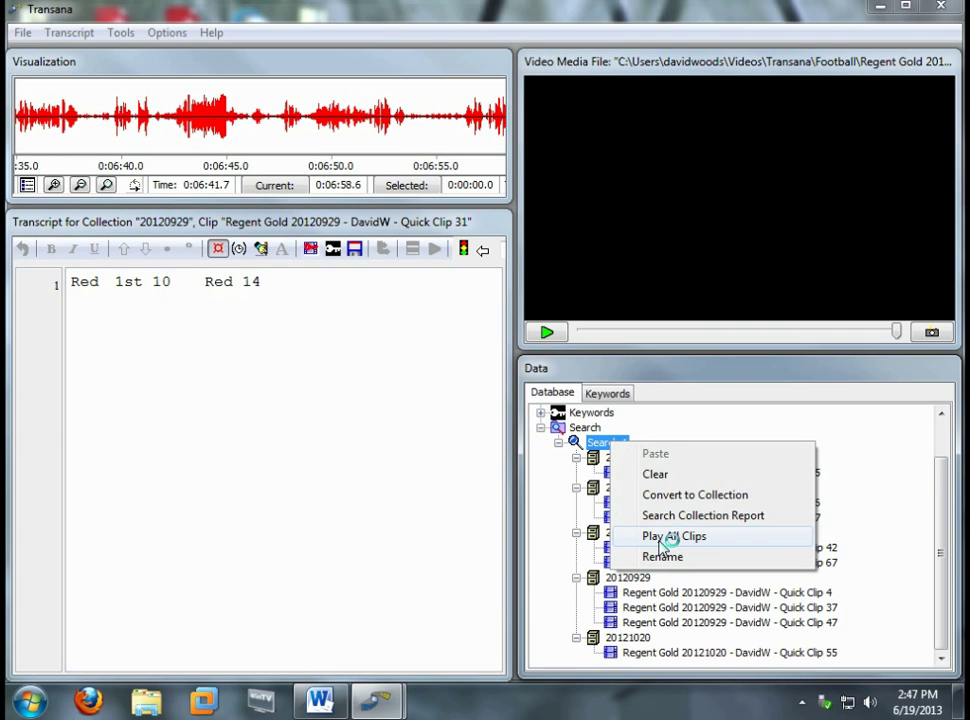
left_click(662, 538)
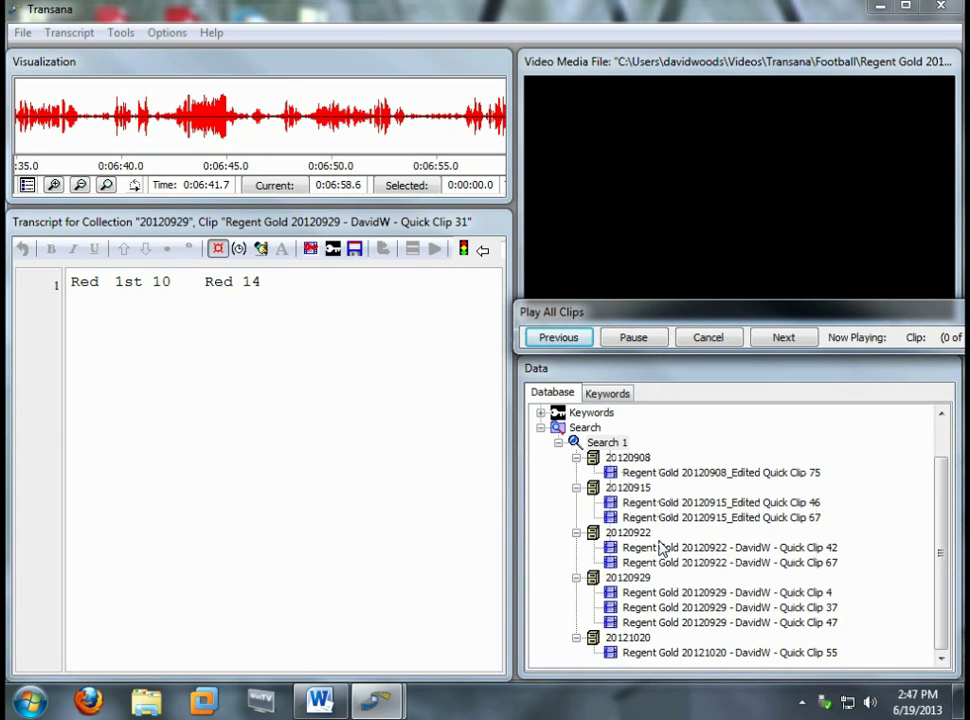